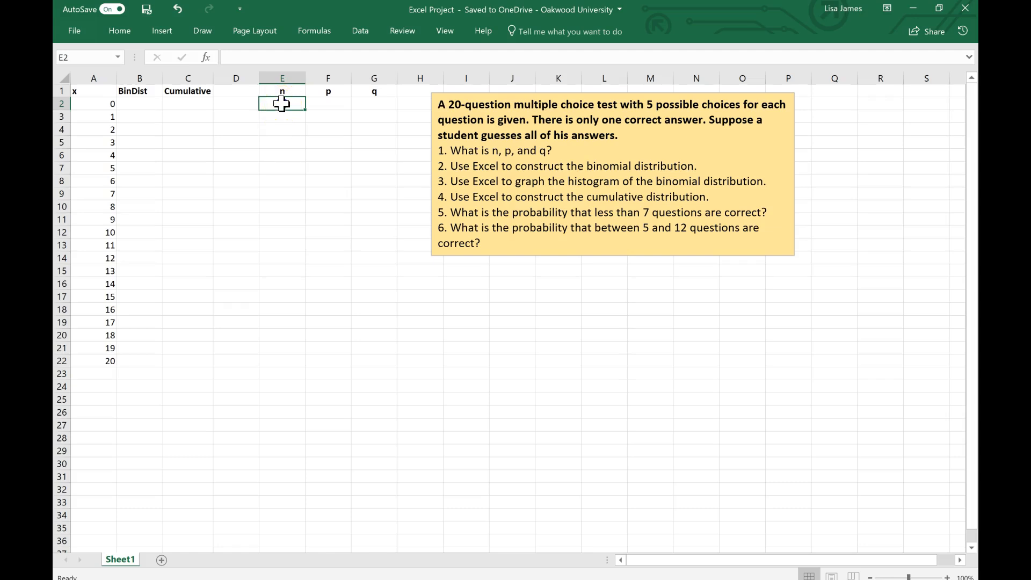
Step: Enter 20 for n in cell E2 and 0.2 for p in cell F2
text(20)
click(285, 131)
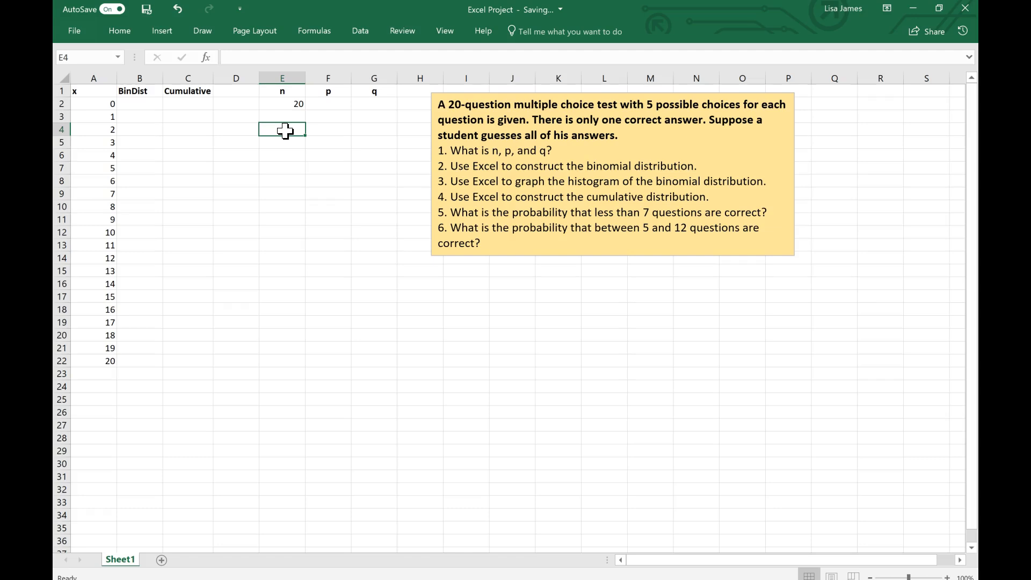
click(334, 102)
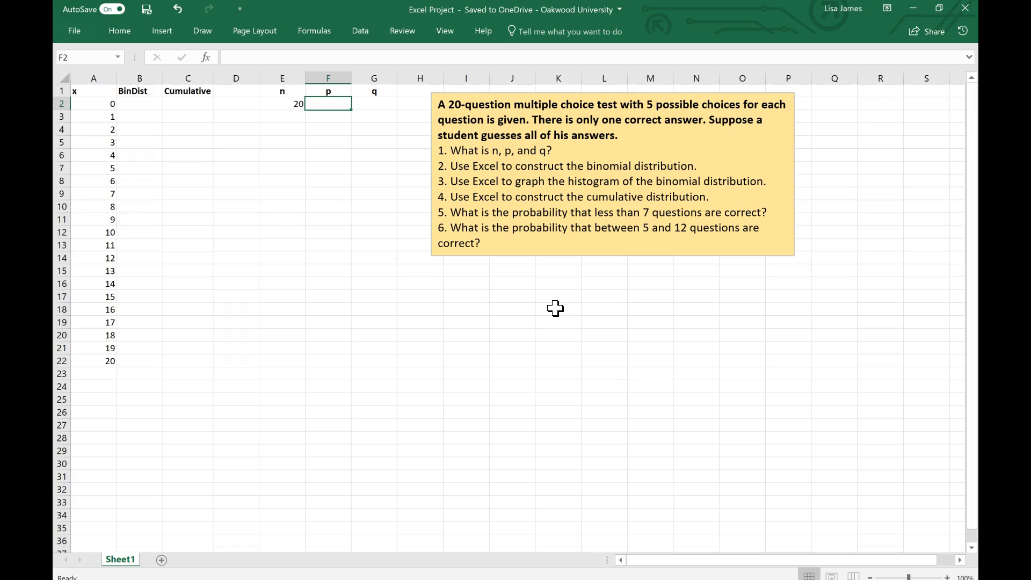
click(329, 106)
text(0.2)
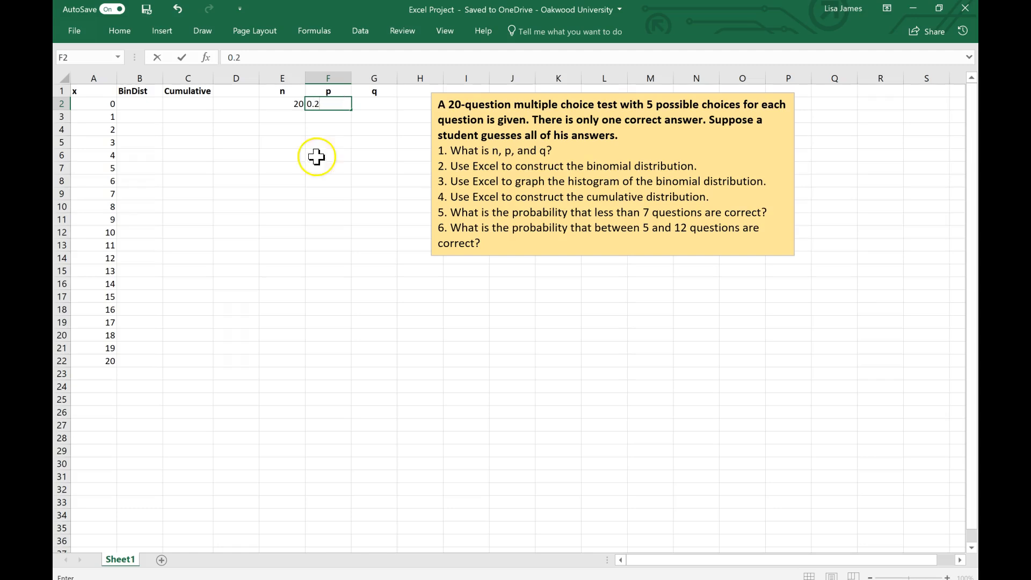
click(326, 176)
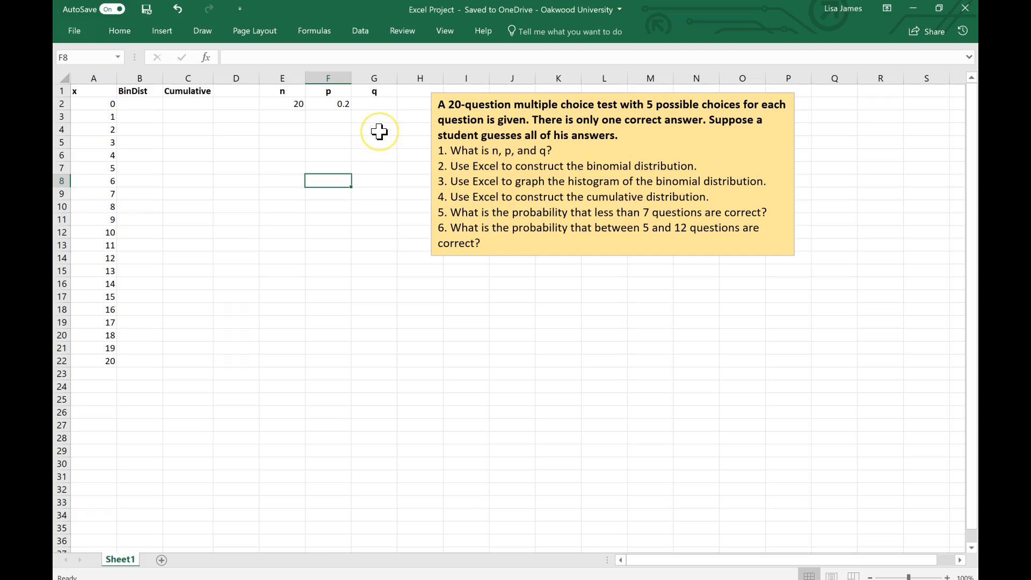
Step: Calculate q in cell G2 with the formula =1-F2
click(378, 102)
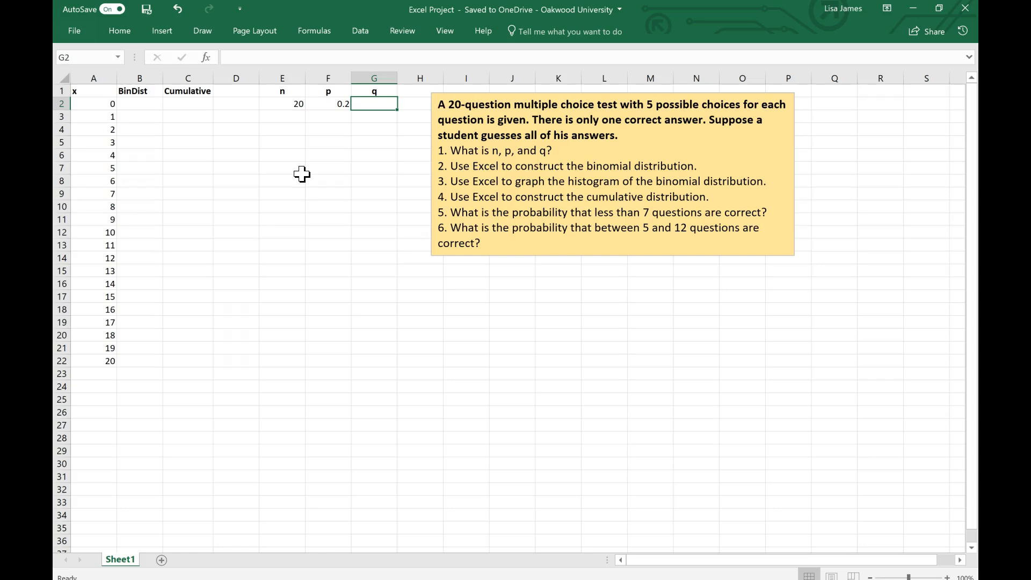
click(207, 58)
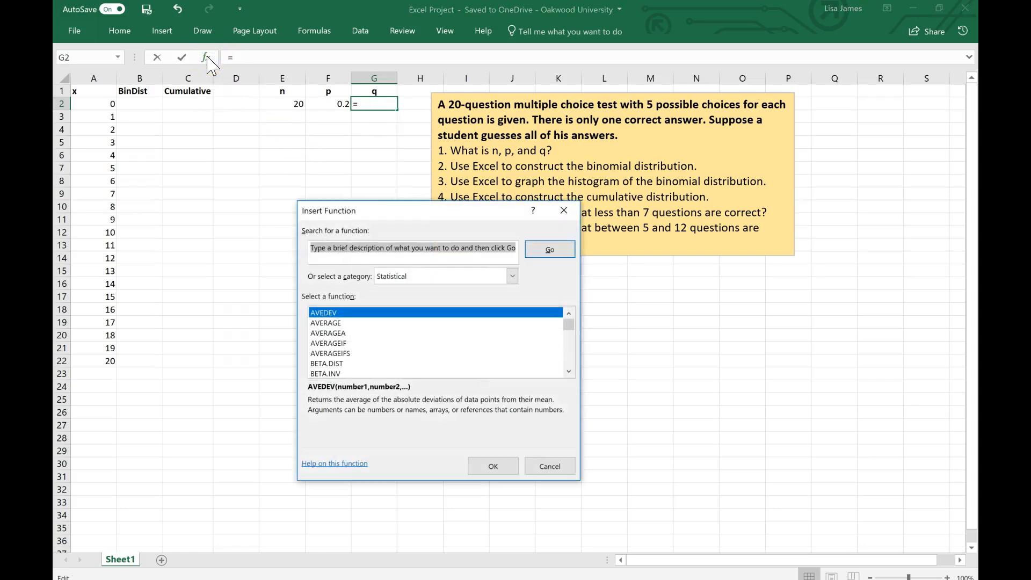
click(570, 208)
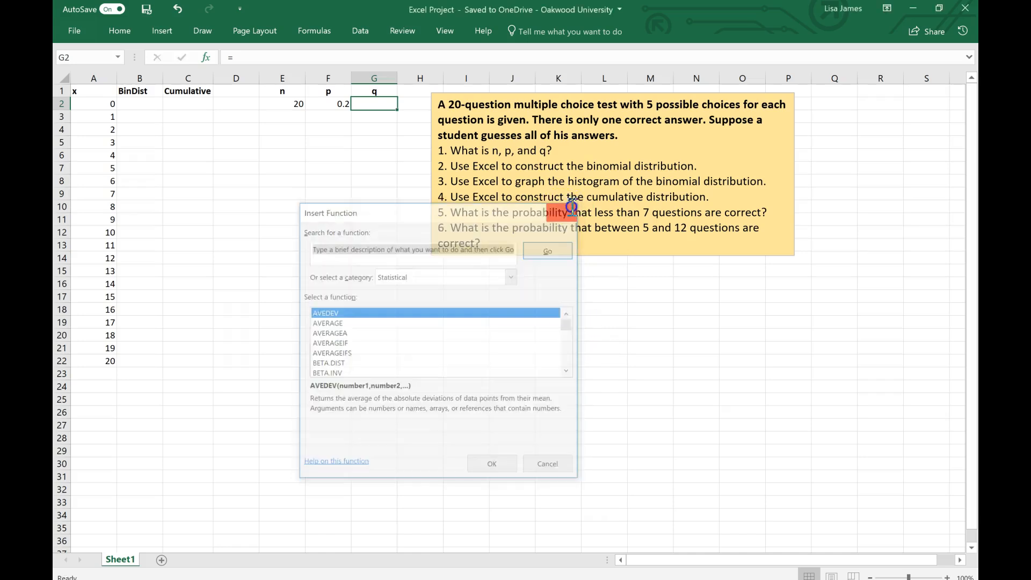
click(291, 57)
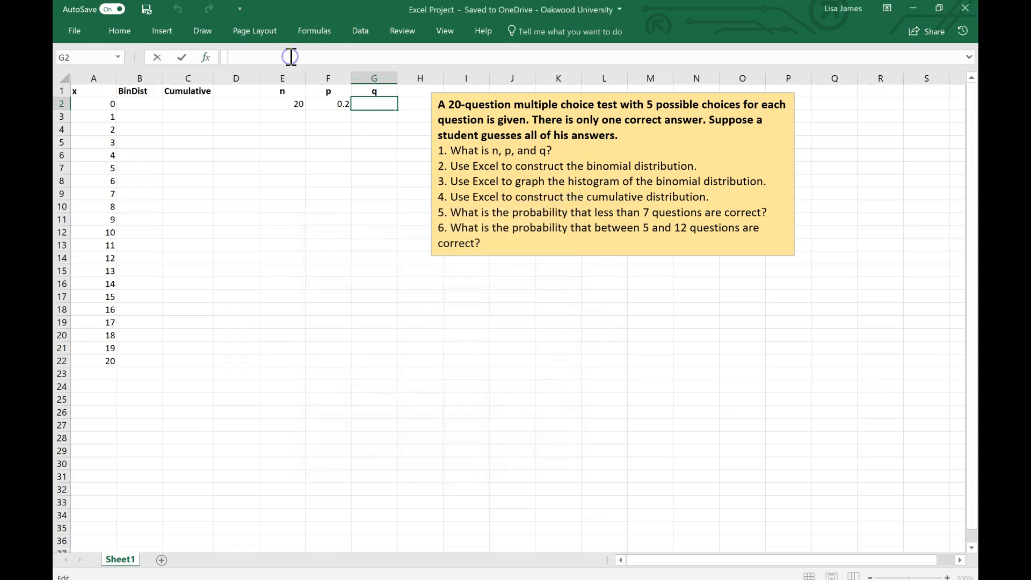
text(=)
text(1-)
click(333, 104)
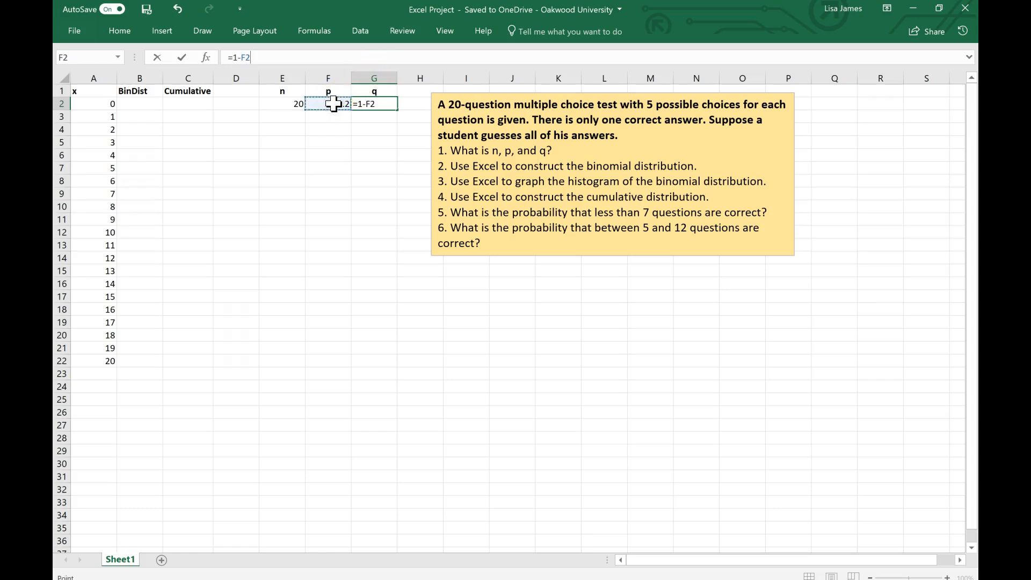
key(Return)
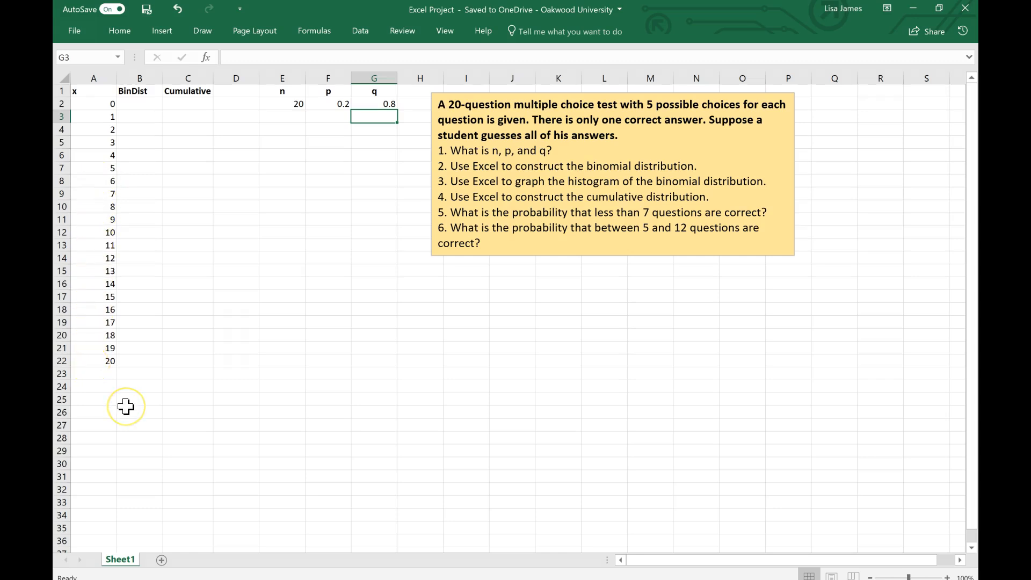
Step: Insert the statistical function BINOM.DIST into cell B2, the first cell under BinDist
click(144, 106)
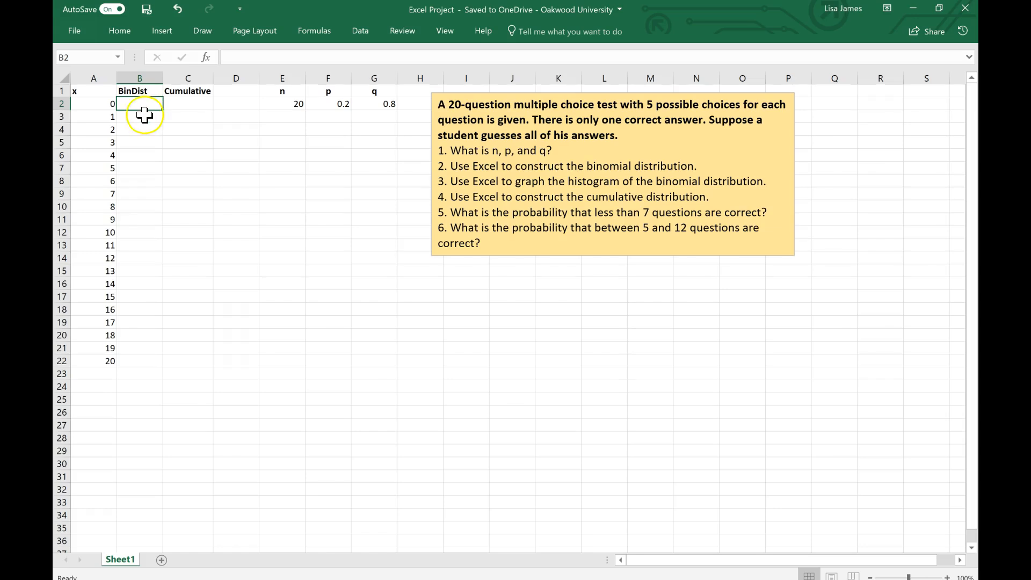
click(206, 58)
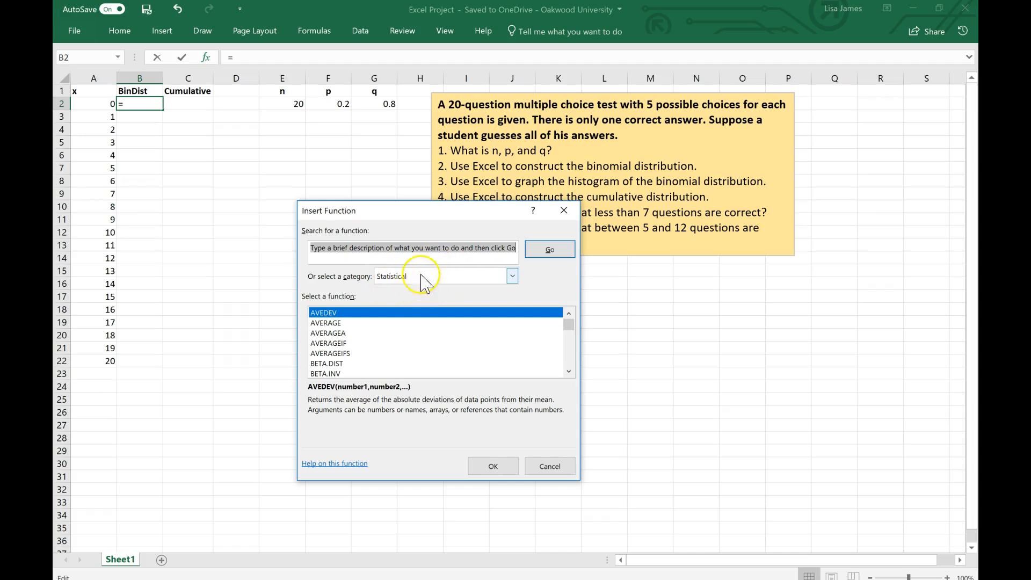
click(512, 276)
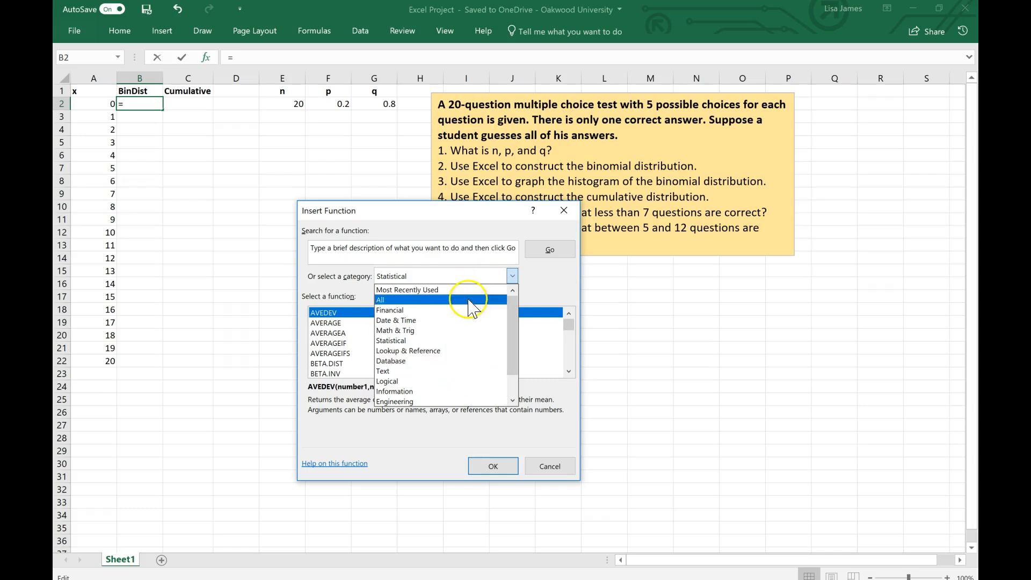
click(420, 276)
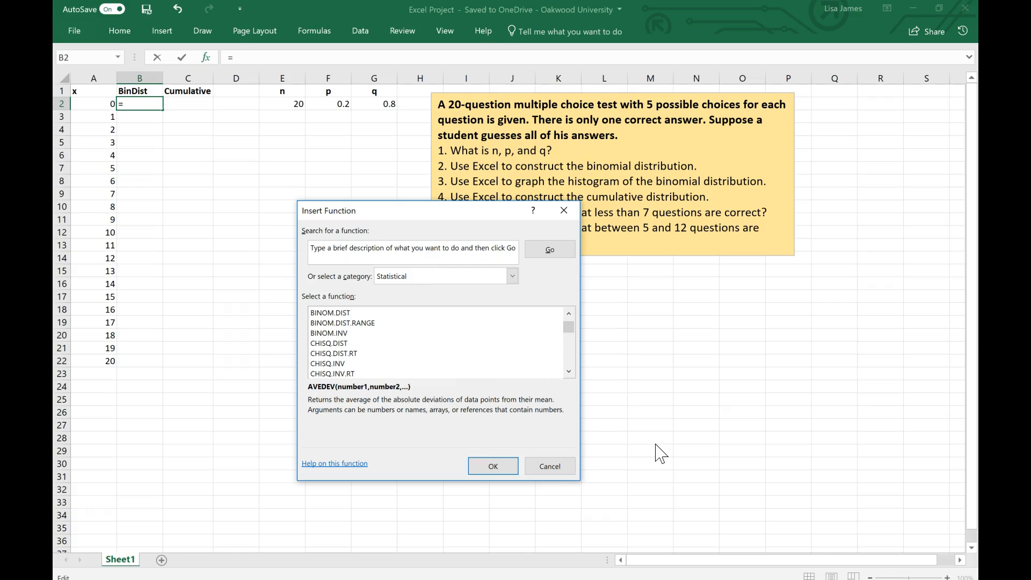
scroll(491, 364, down, 2)
click(570, 328)
drag(570, 328, 569, 322)
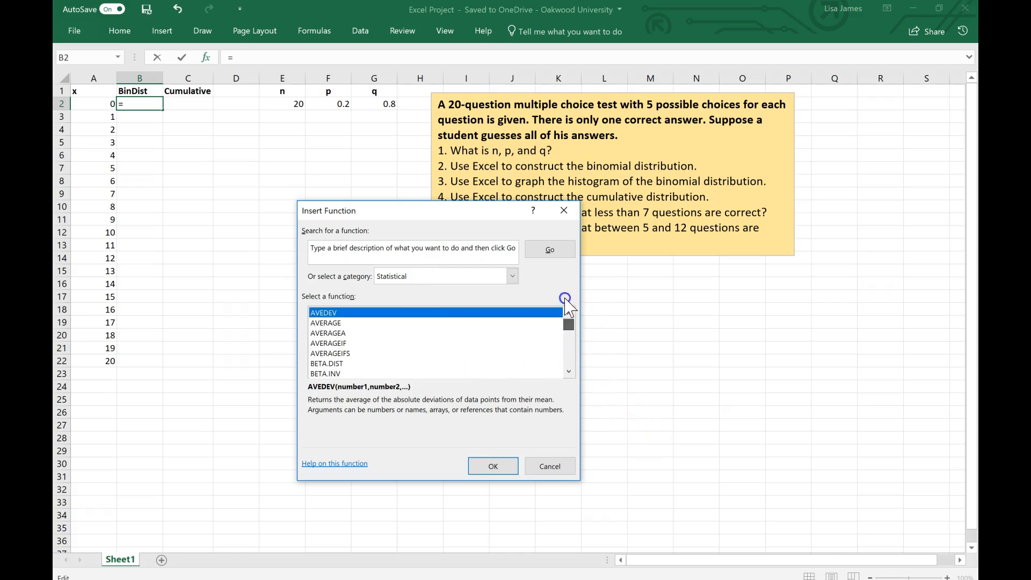
click(569, 371)
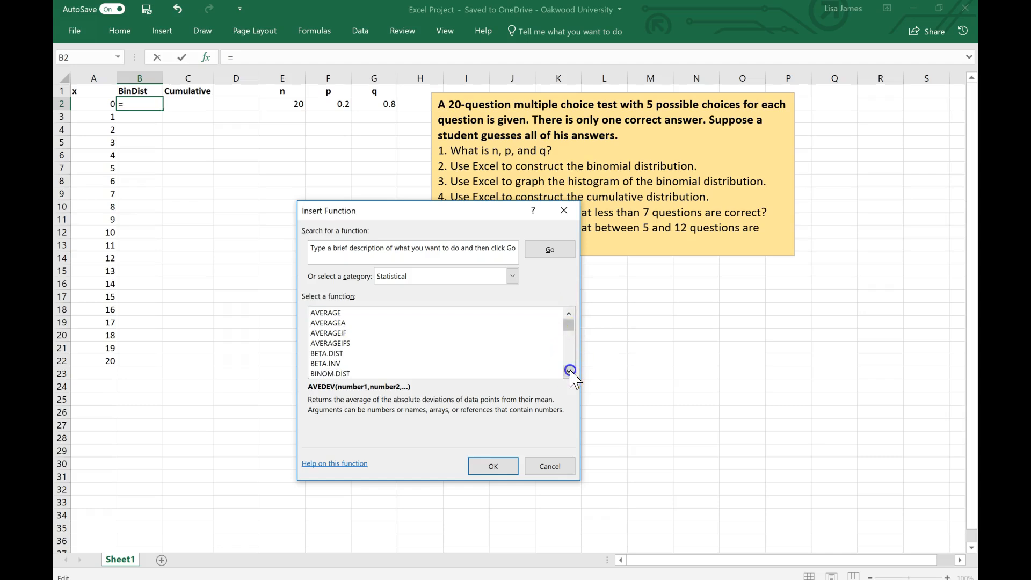
click(569, 370)
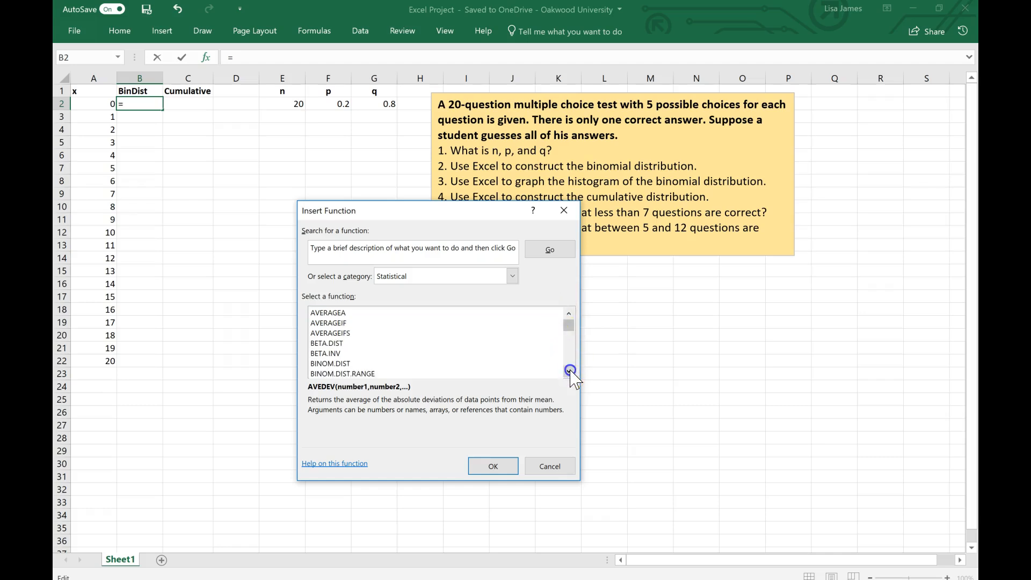
click(347, 363)
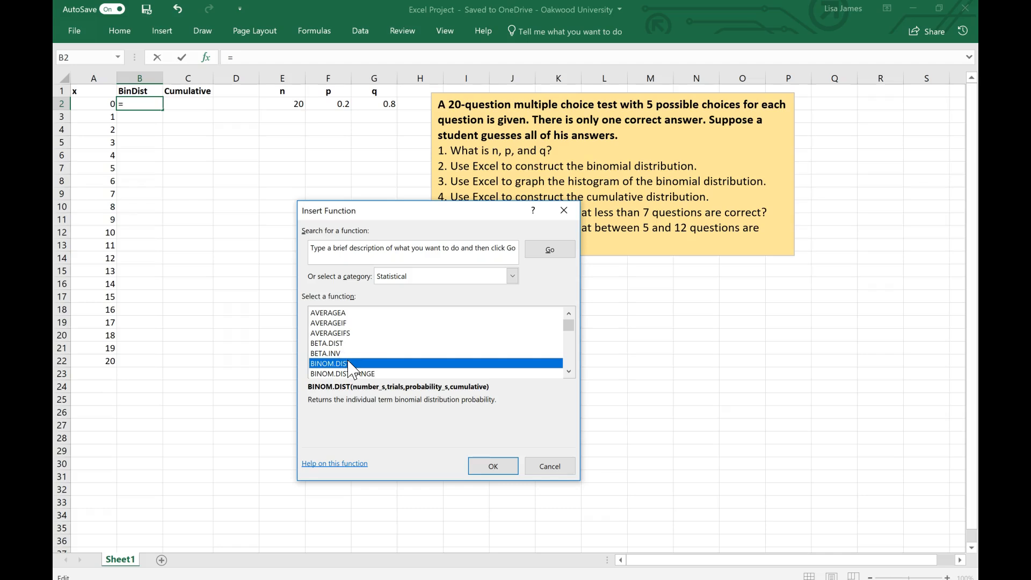
click(493, 466)
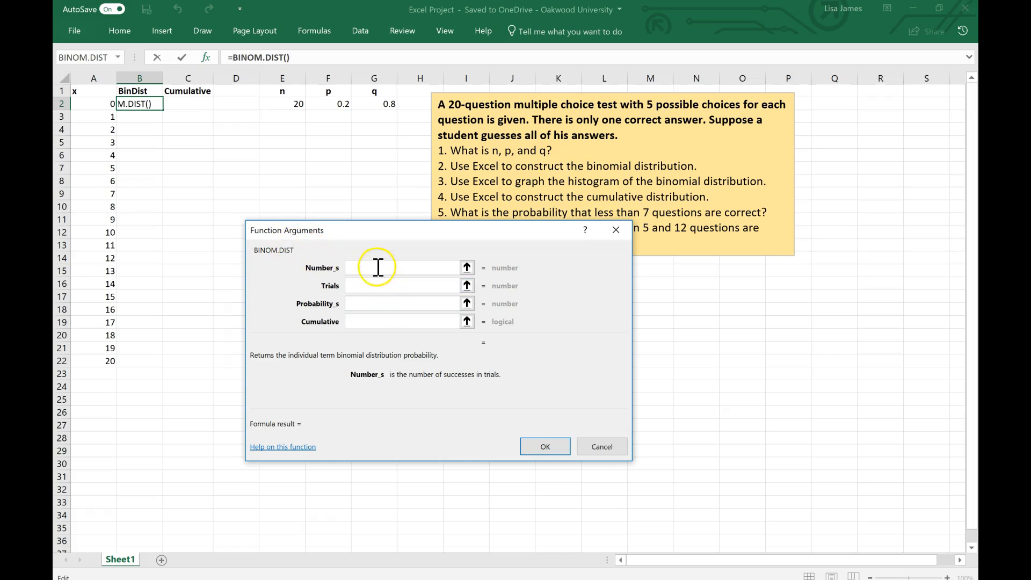
Step: Set the Number_s argument to the x value in A2 with its column locked, as $A2
click(95, 107)
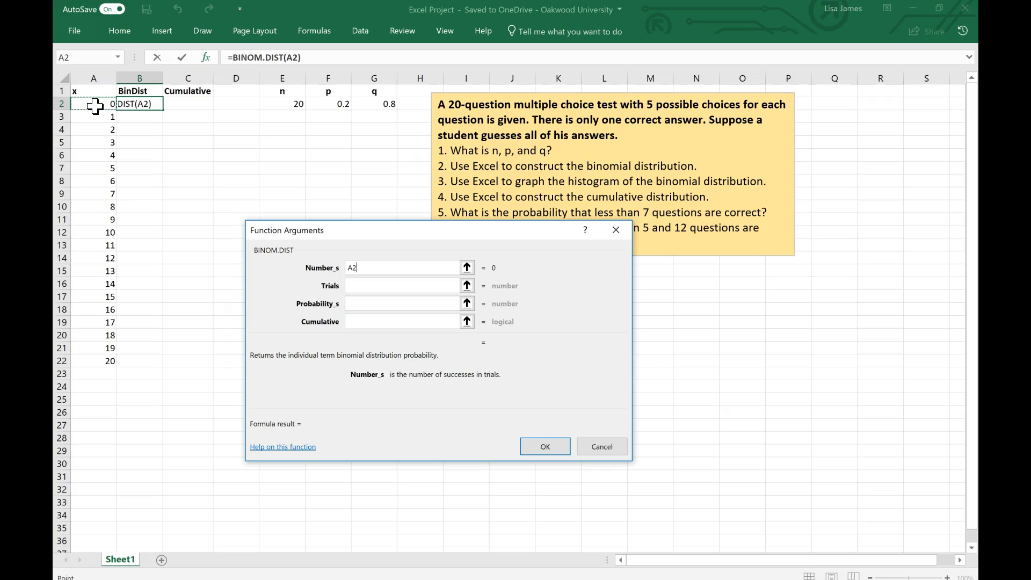
click(398, 286)
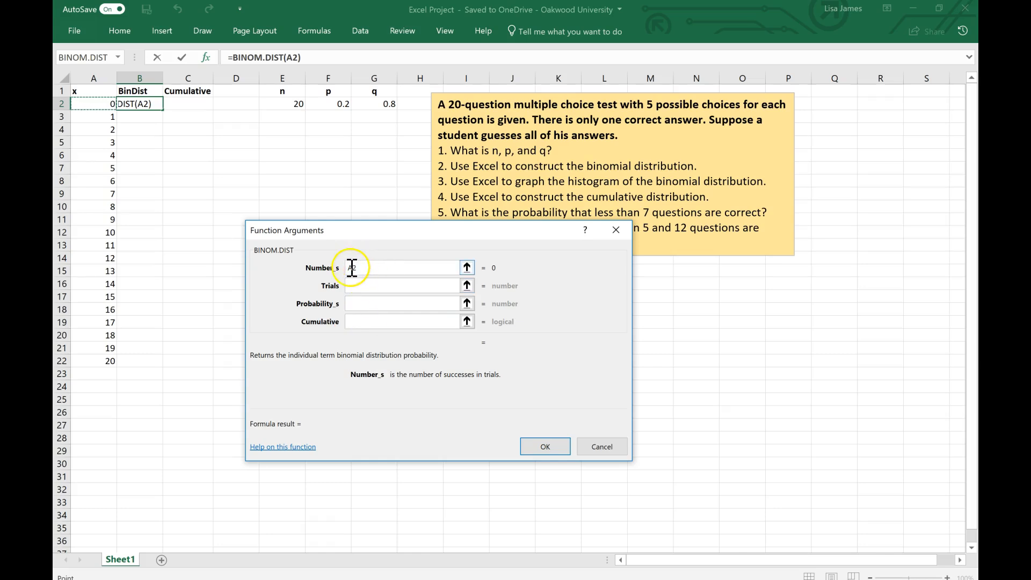
click(350, 267)
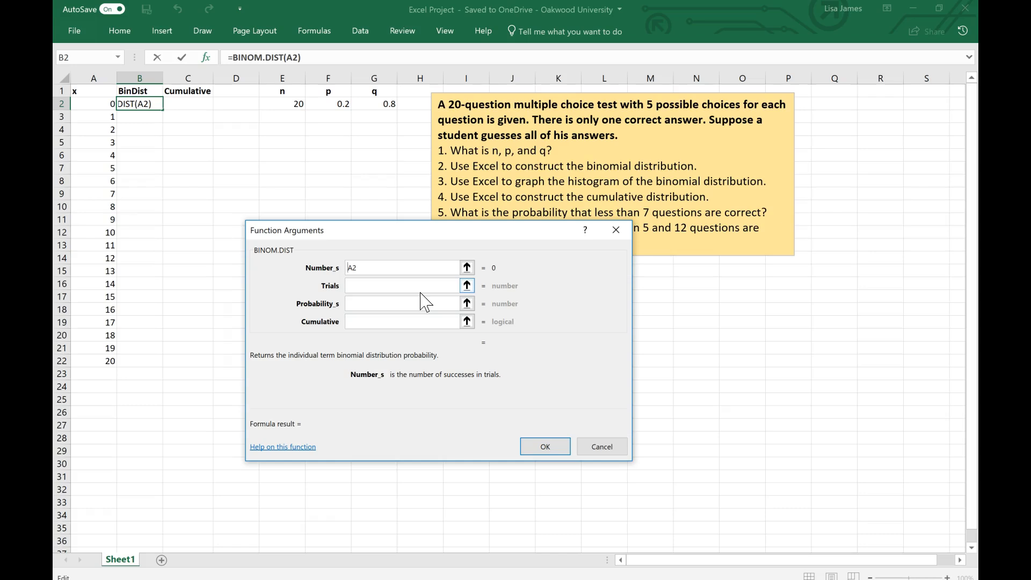
text($)
Step: Set the Trials argument to the n value as the absolute reference $E$2
click(425, 285)
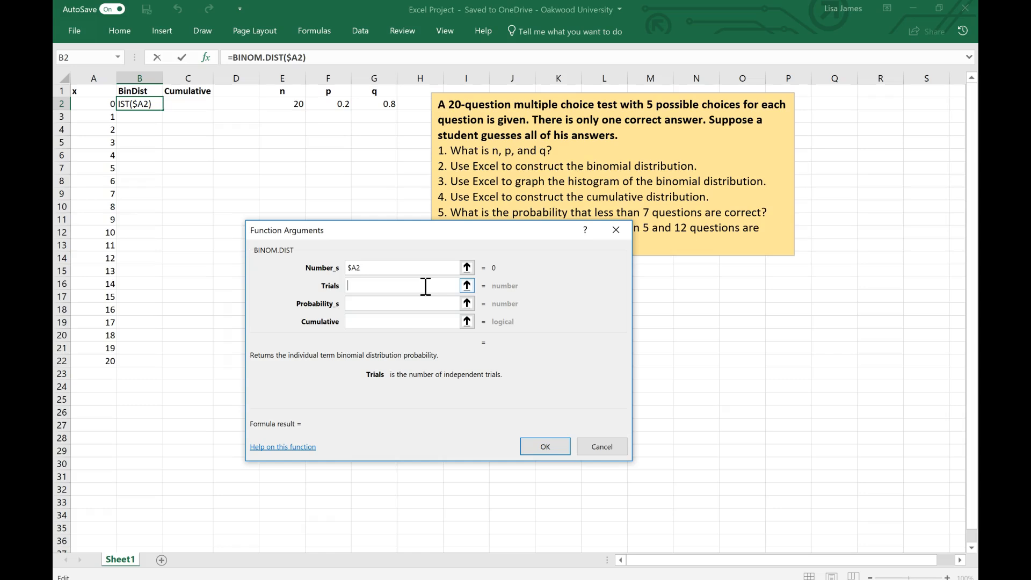
click(296, 107)
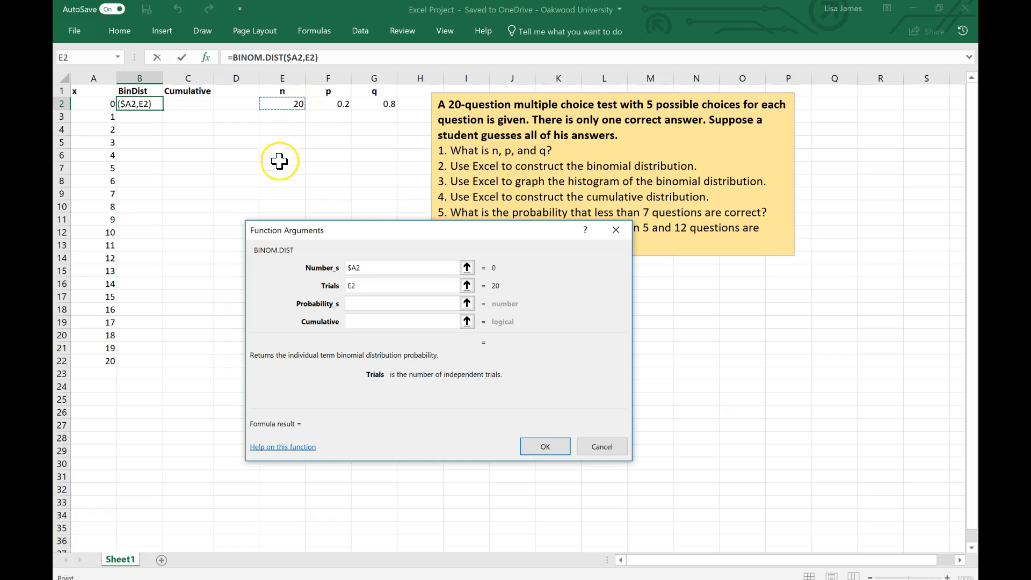
click(356, 291)
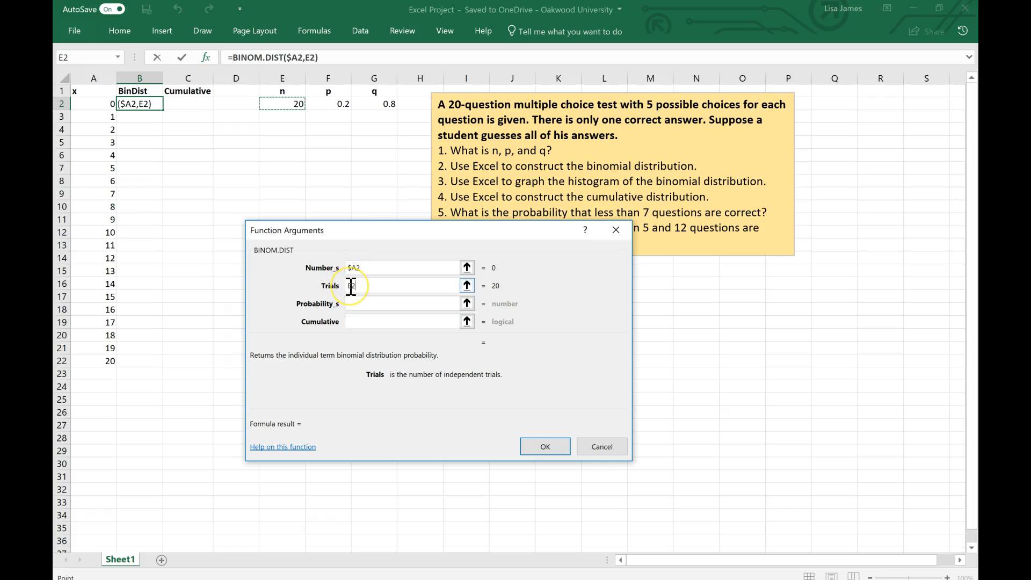
click(350, 286)
click(433, 300)
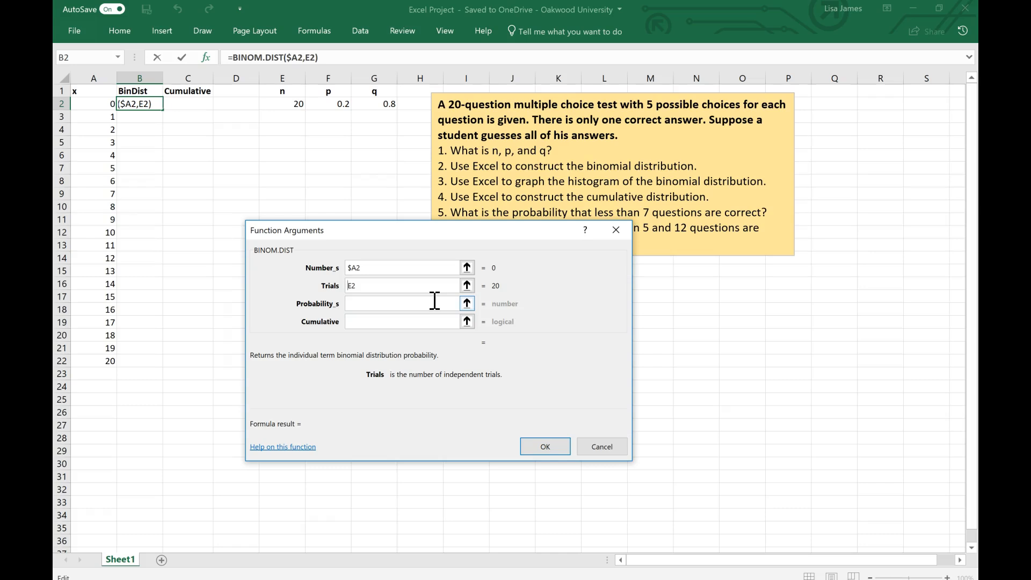
text($)
click(356, 286)
text($)
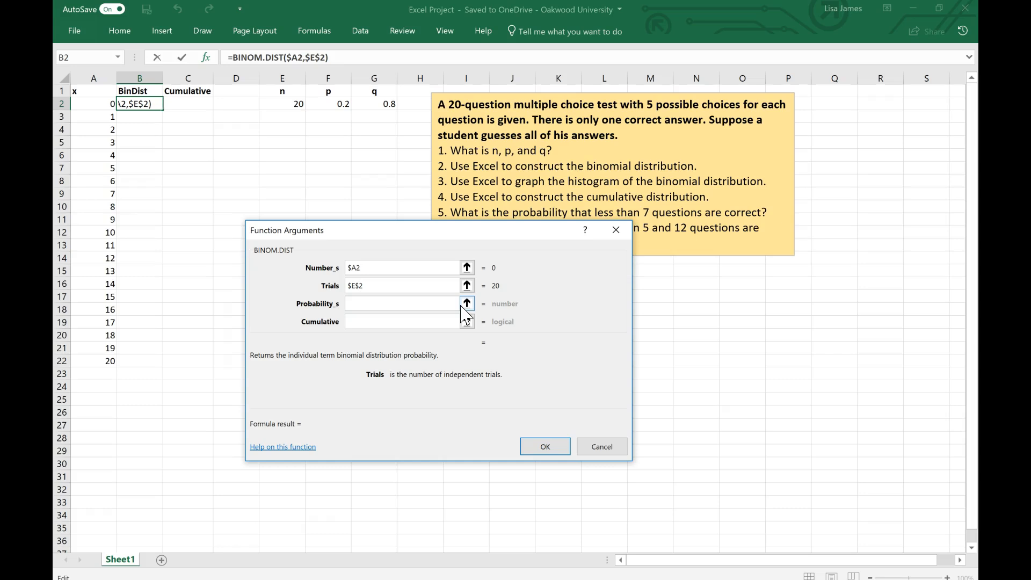
Step: Set the Probability_s argument to the p value as the absolute reference $F$2
click(385, 304)
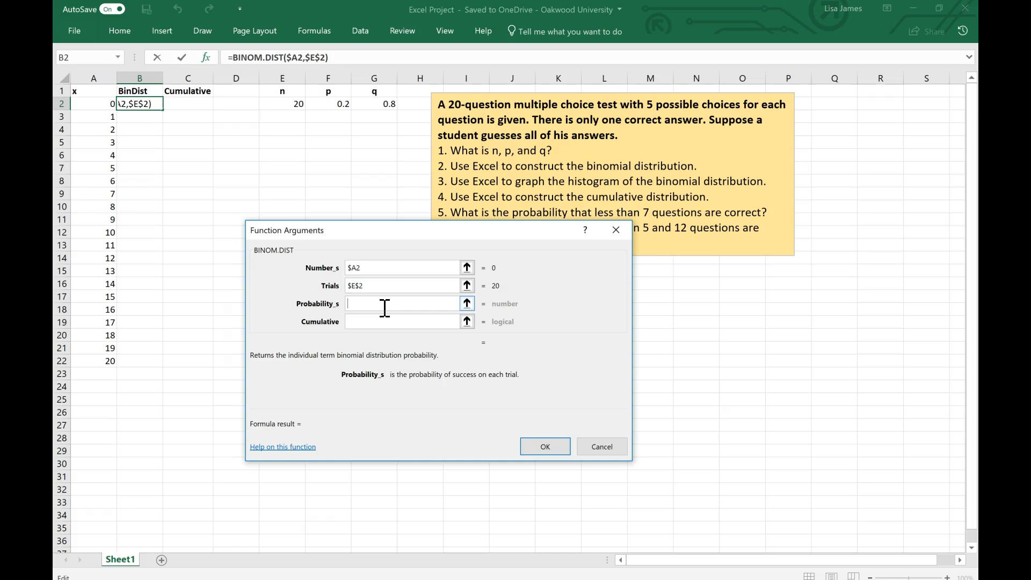
click(336, 105)
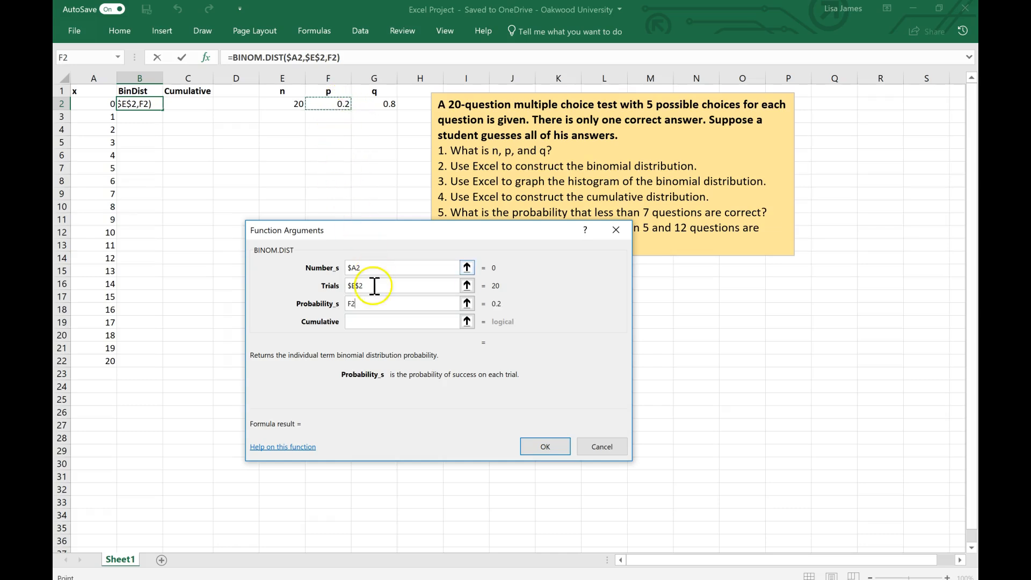
click(350, 304)
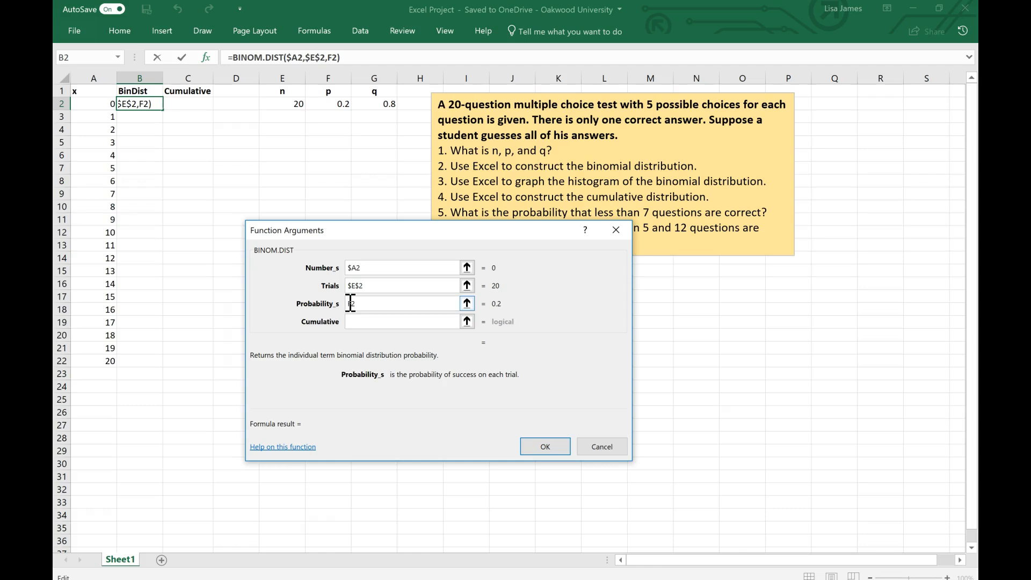
text($)
click(354, 303)
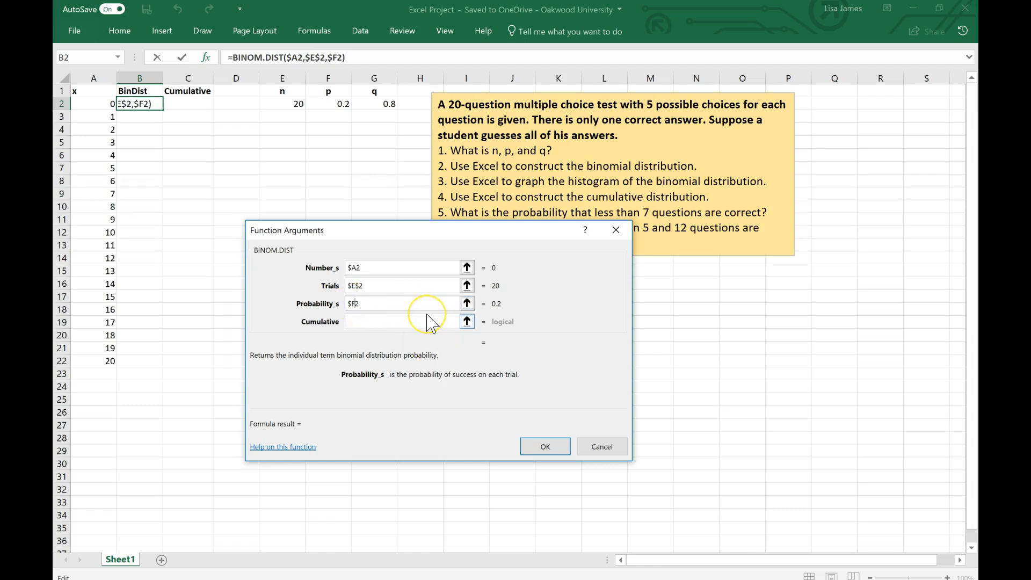
text($)
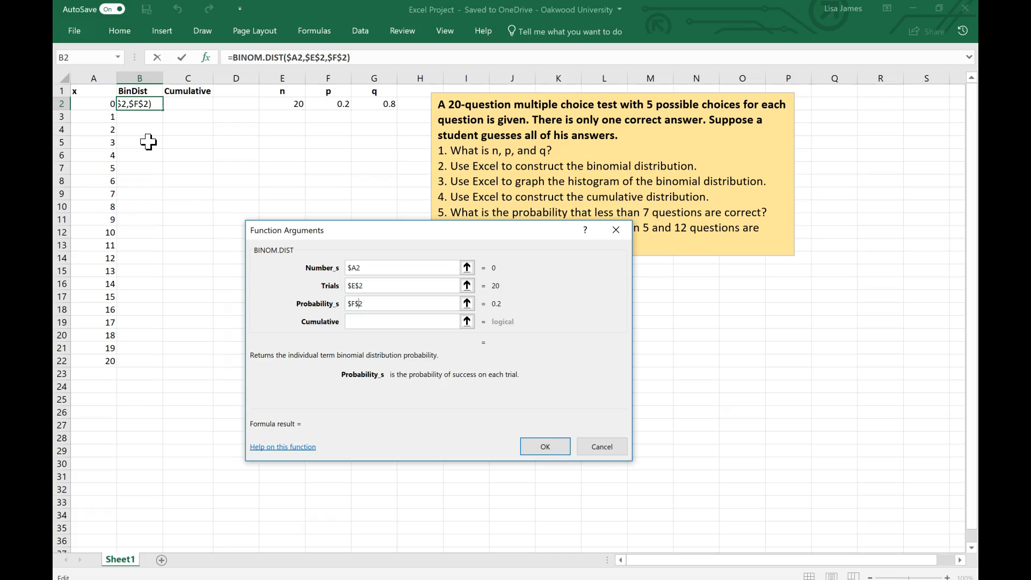
Step: Set the Cumulative argument to False and complete the BINOM.DIST formula in B2
click(364, 322)
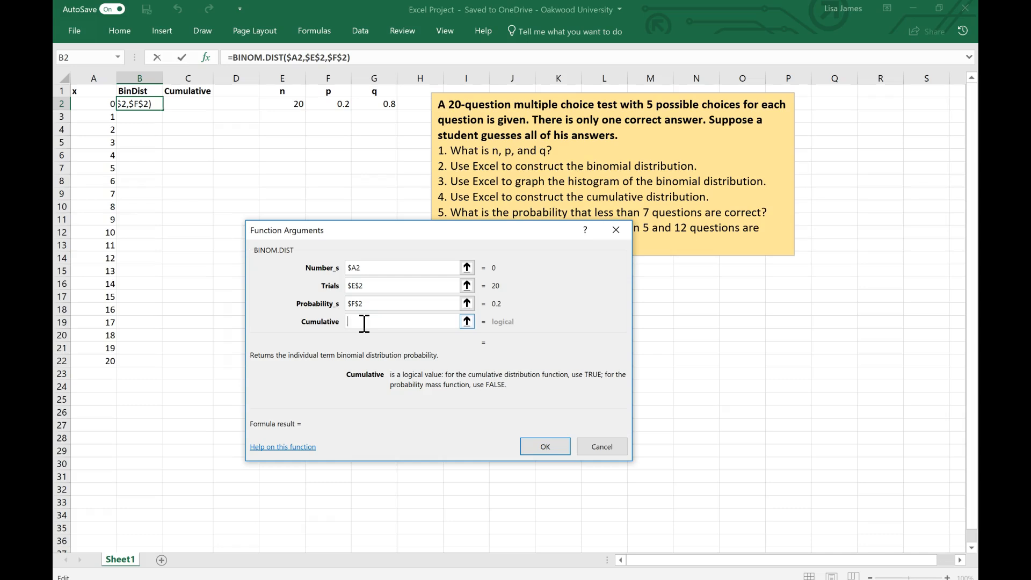
text(False)
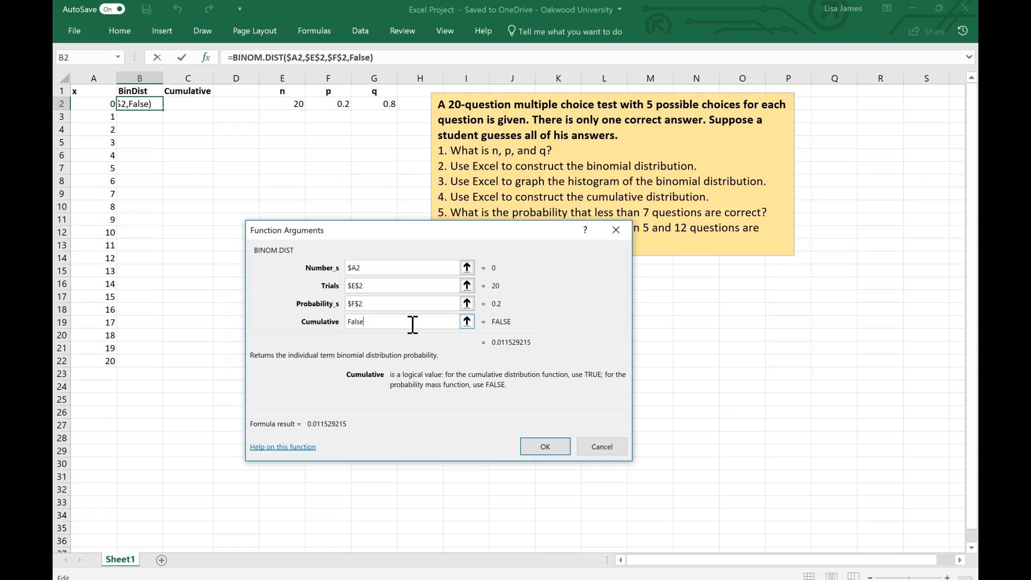
click(554, 448)
click(555, 448)
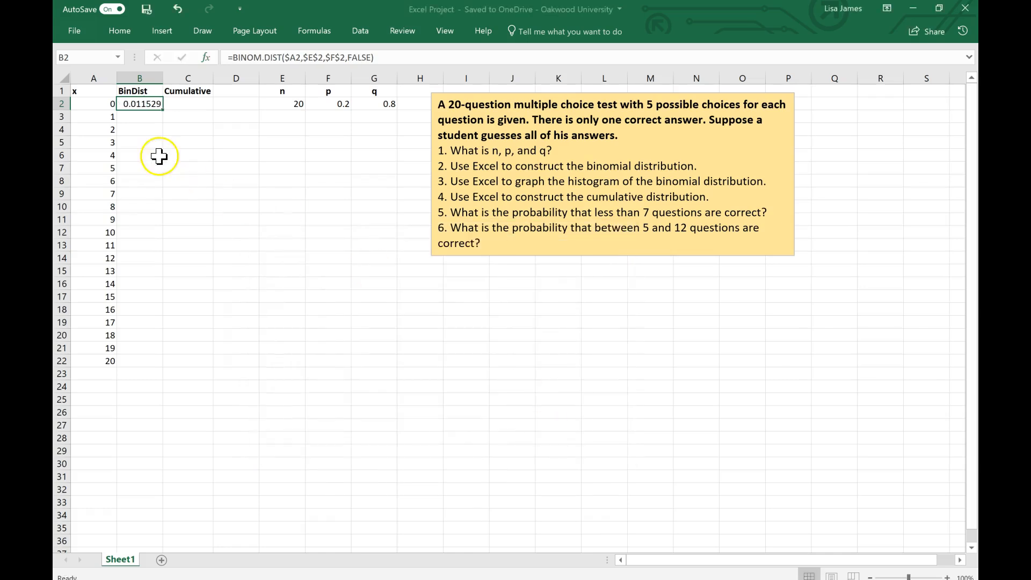
Step: Fill the BINOM.DIST formula from B2 down to B22 so every x value from 0 to 20 has a probability
click(140, 105)
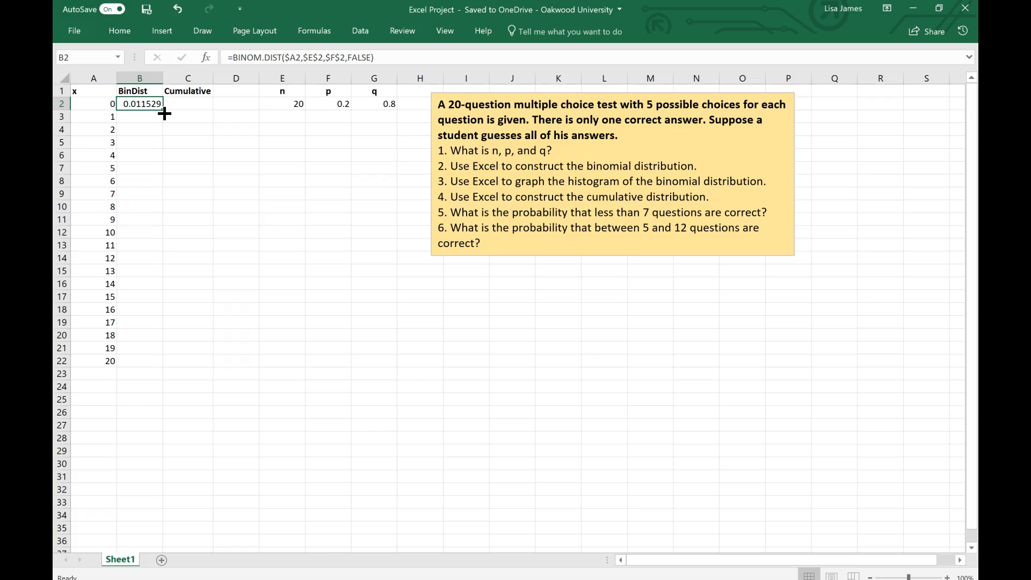
drag(164, 113, 155, 375)
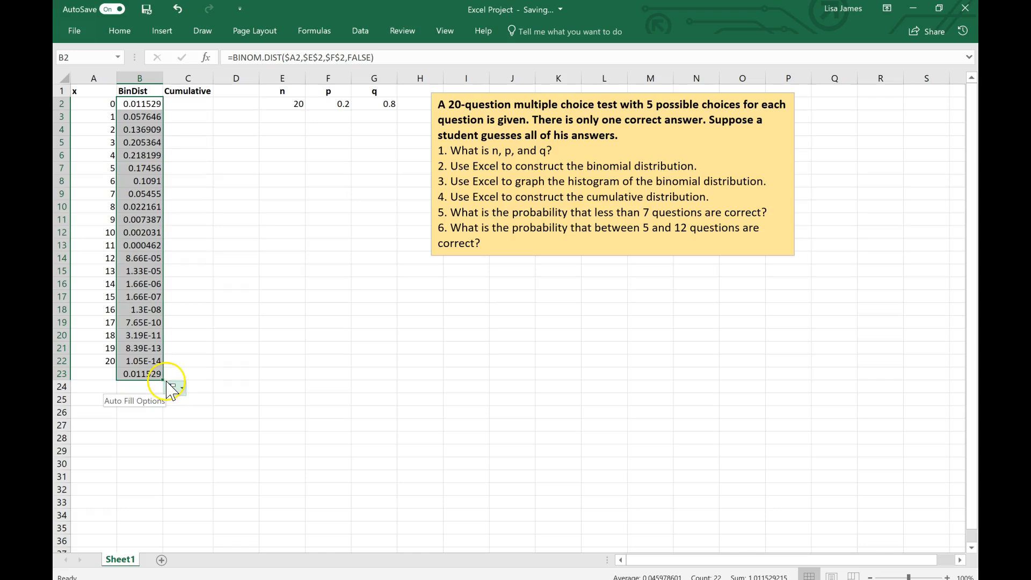
drag(163, 380, 155, 369)
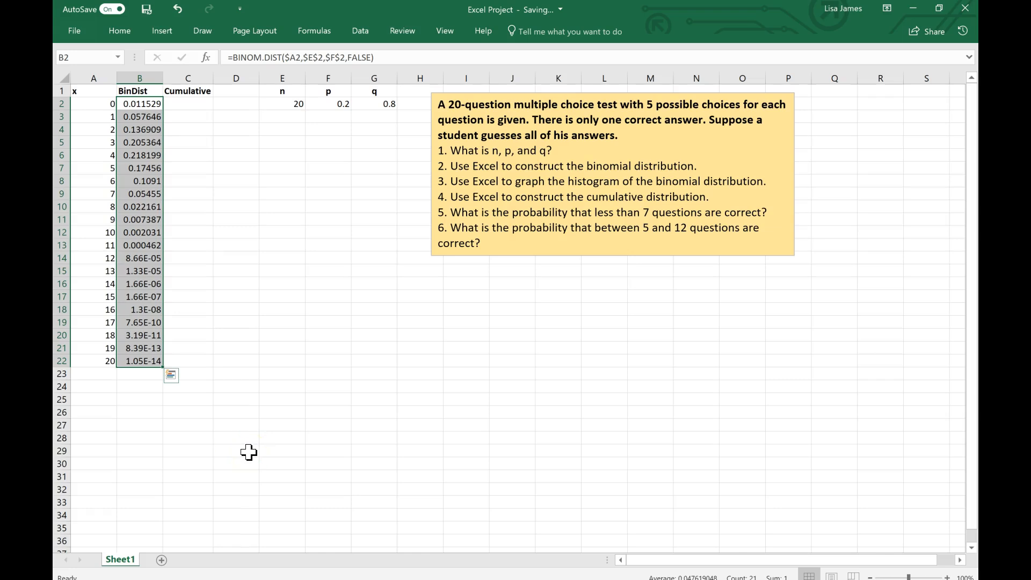
click(266, 421)
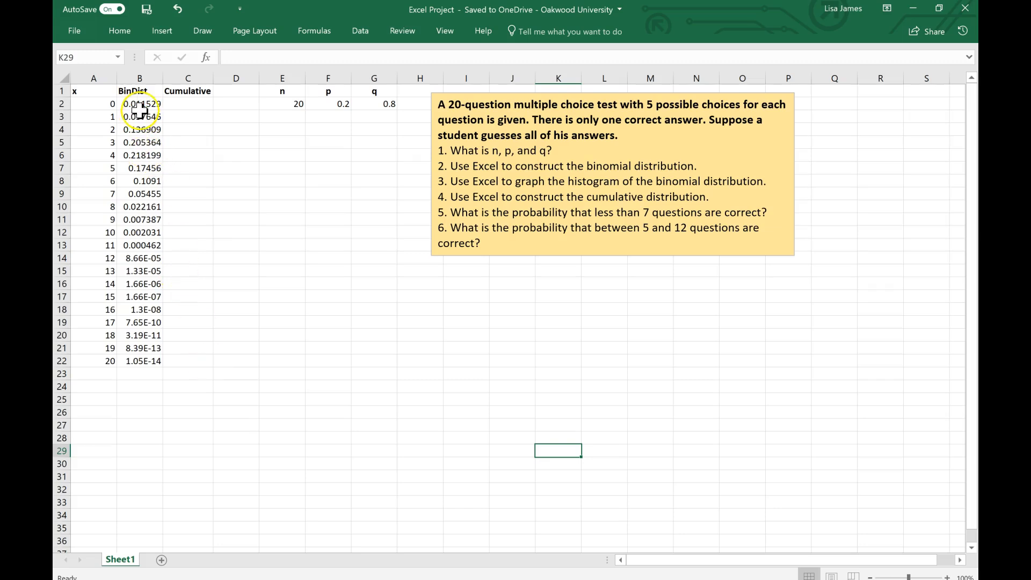
Step: Insert a column chart of the binomial probabilities in B2:B22
drag(144, 104, 144, 356)
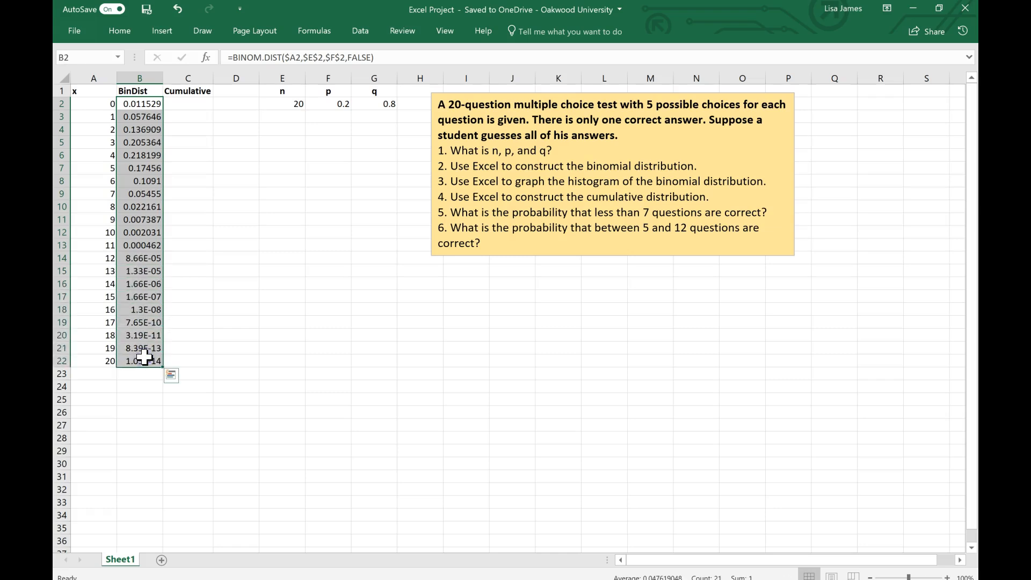
click(166, 34)
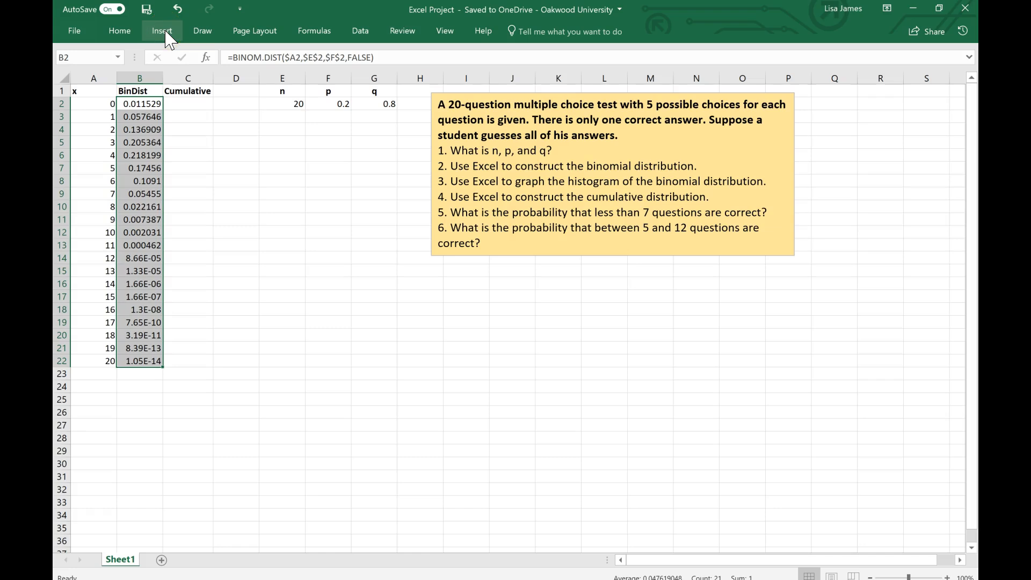
click(165, 33)
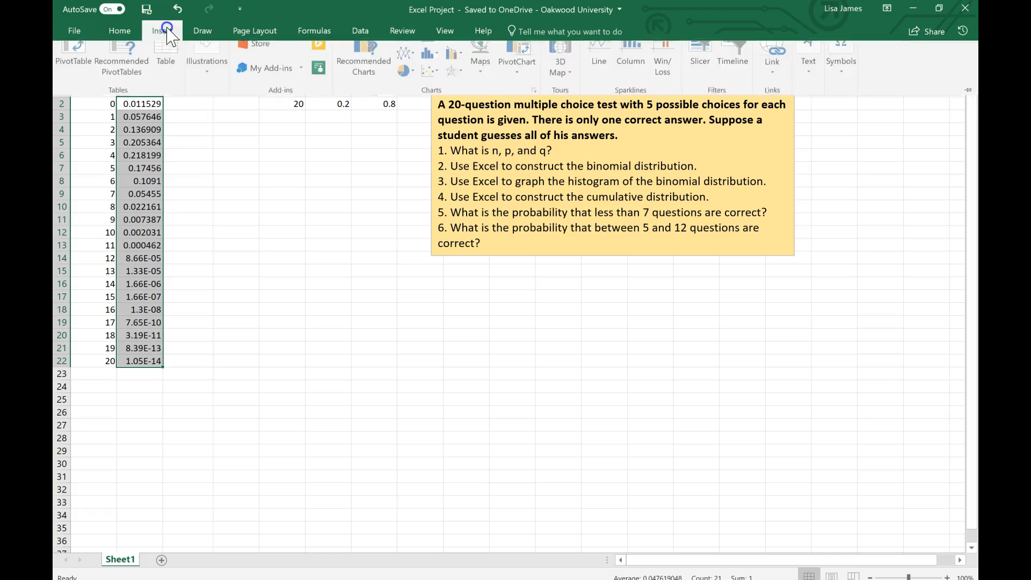
click(375, 67)
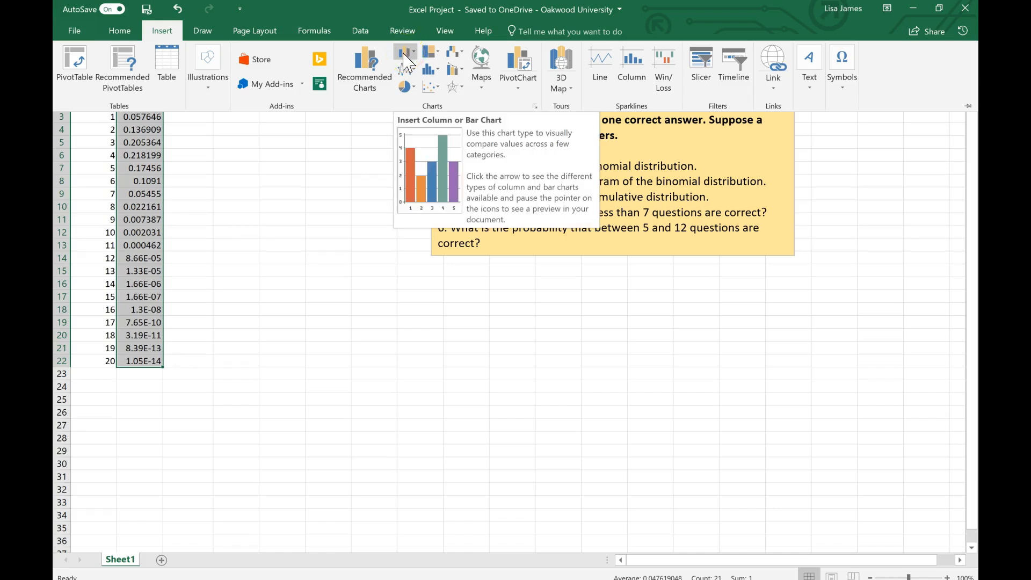
click(404, 54)
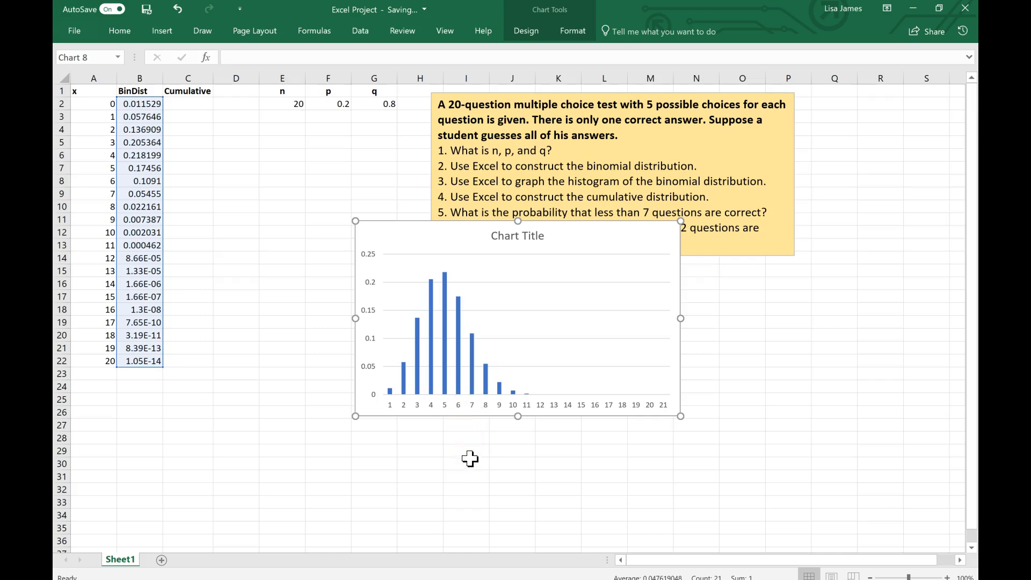
click(482, 448)
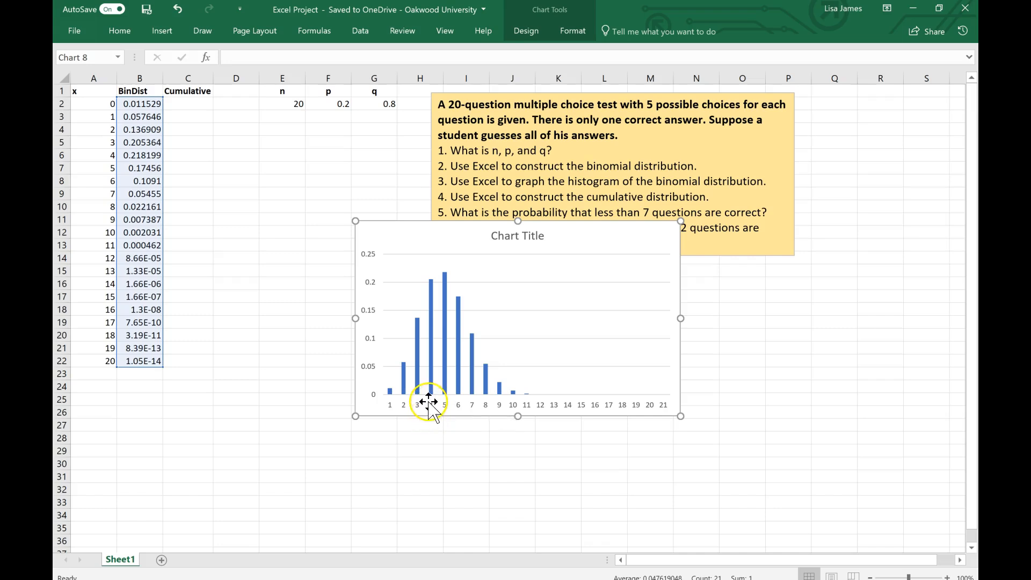
Step: Set the chart's horizontal axis labels to the x values in A2:A22
click(431, 409)
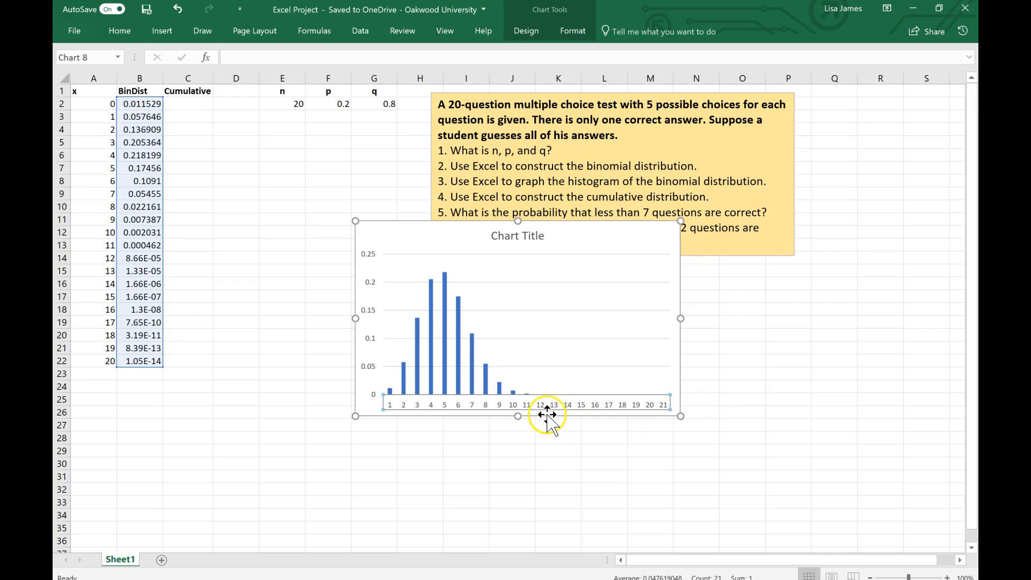
click(553, 406)
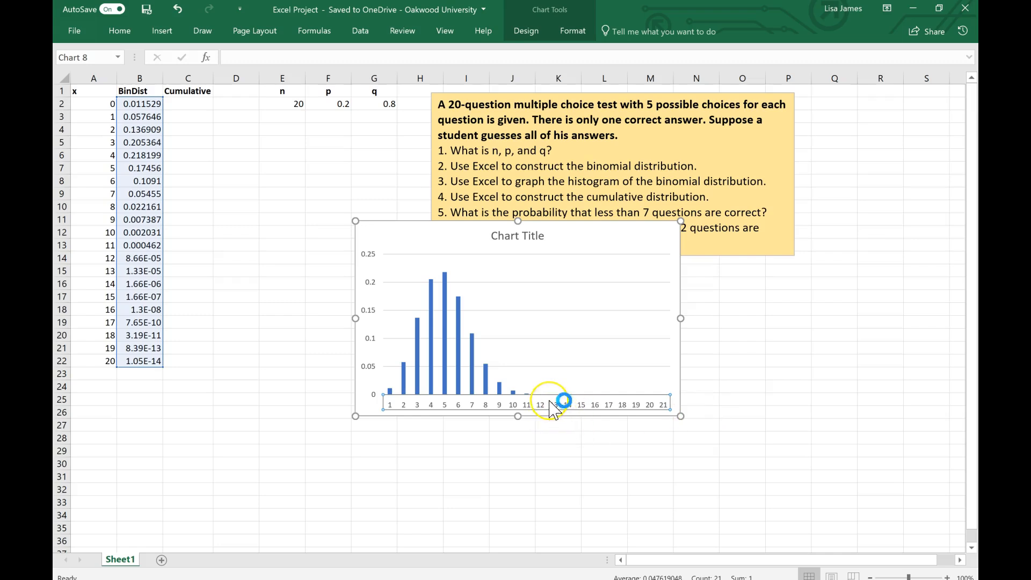
right_click(553, 408)
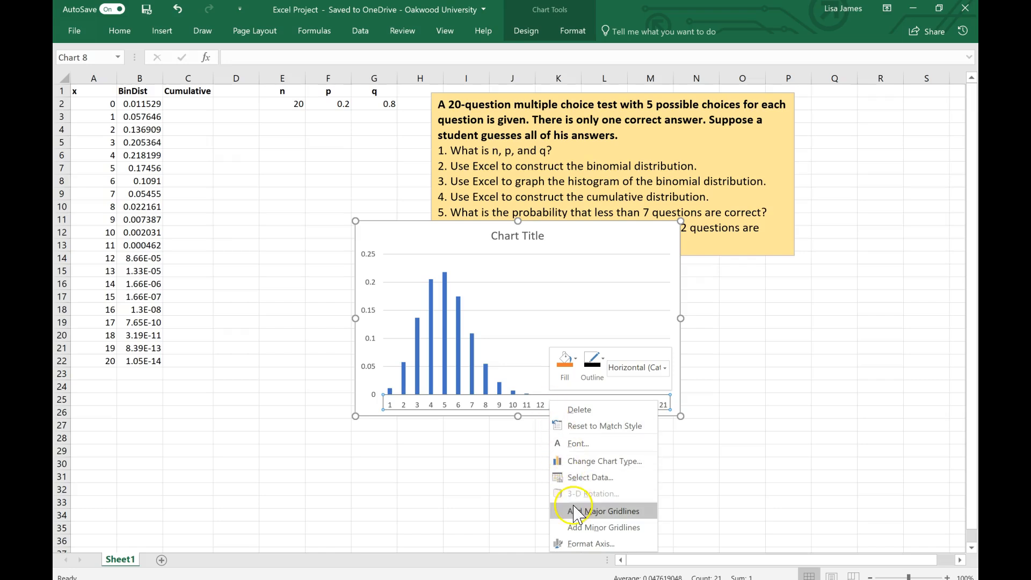
click(585, 479)
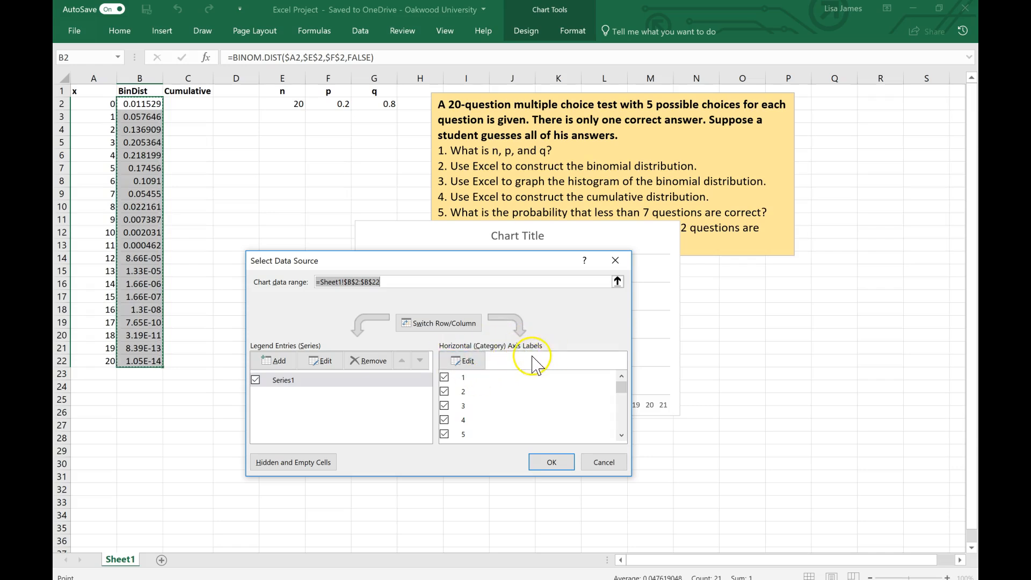
click(470, 365)
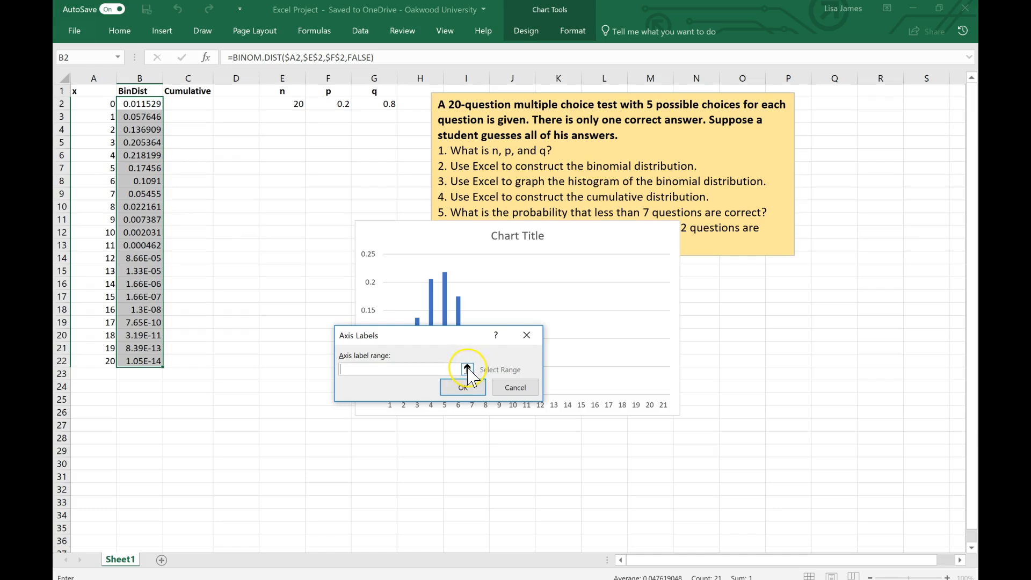
click(467, 368)
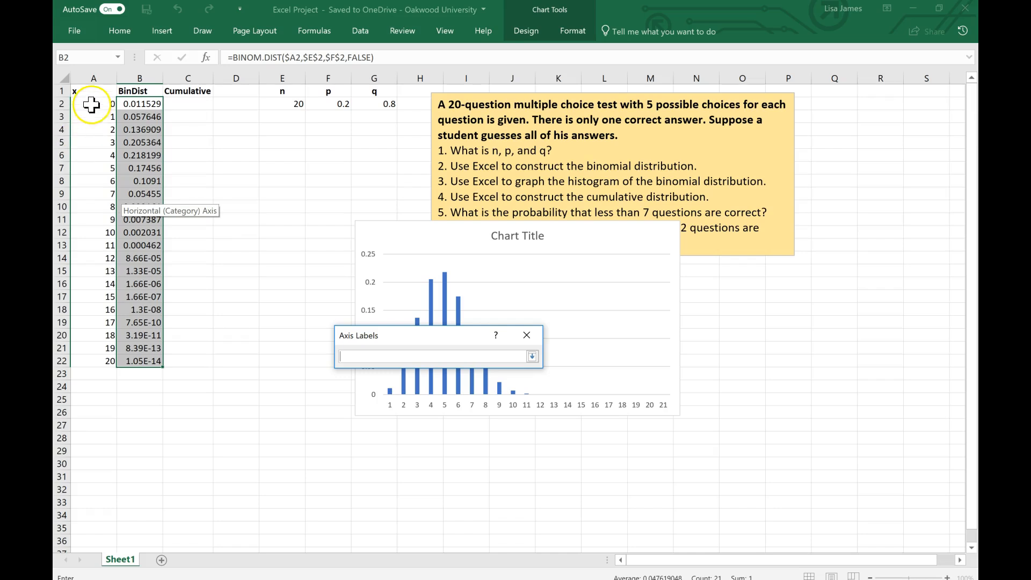
drag(92, 99, 95, 142)
drag(92, 178, 81, 360)
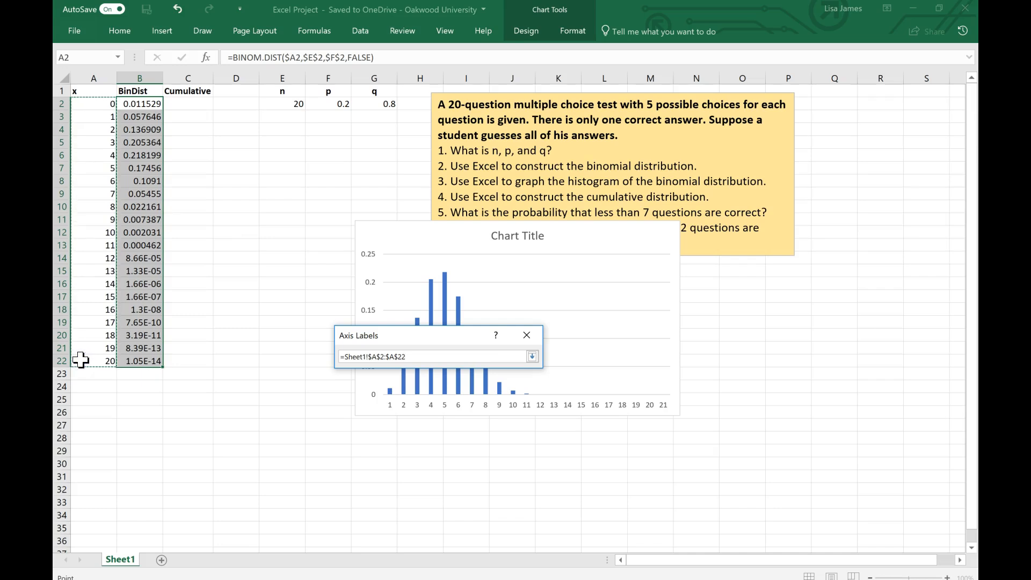
click(533, 356)
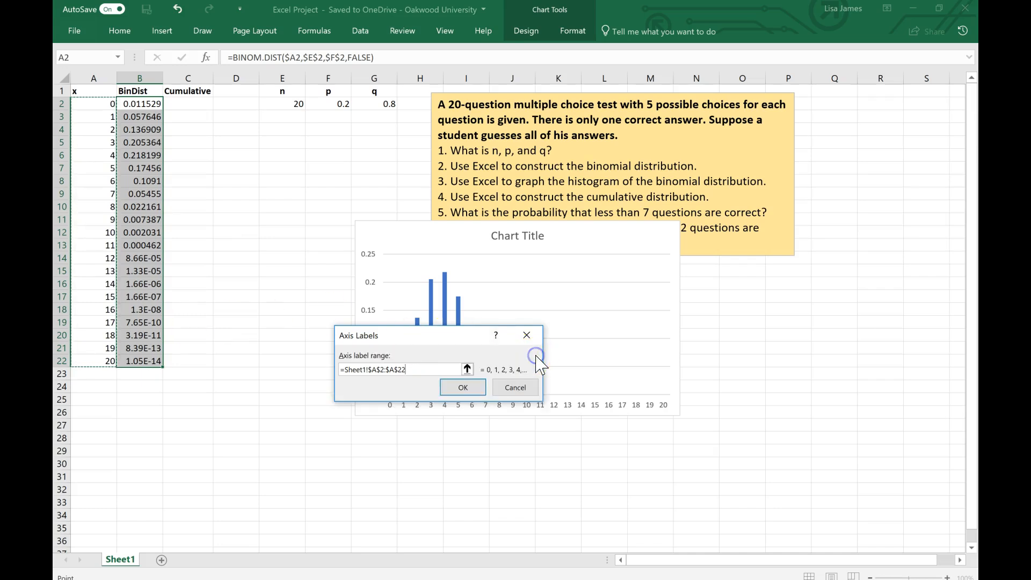
click(461, 388)
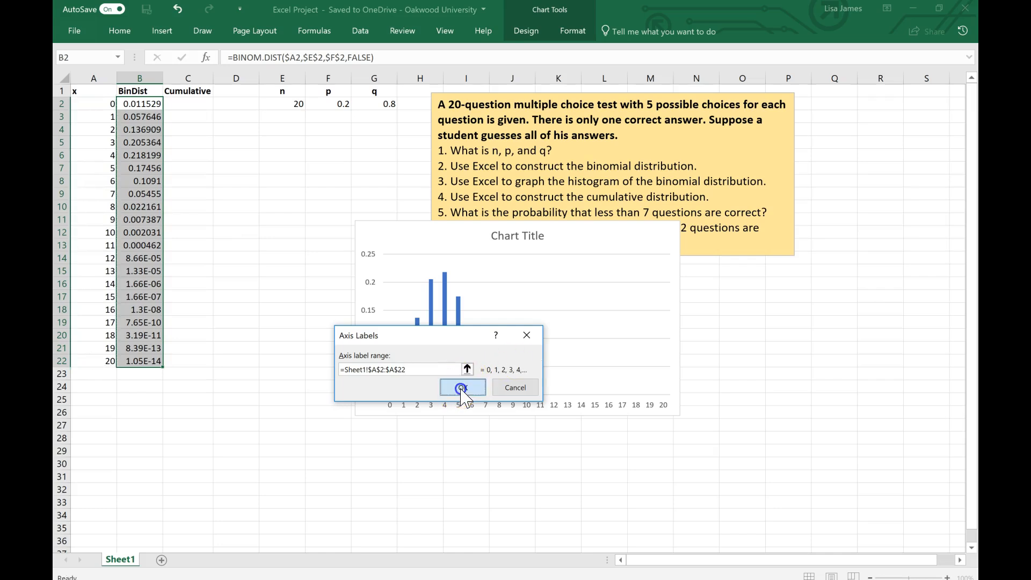
click(467, 379)
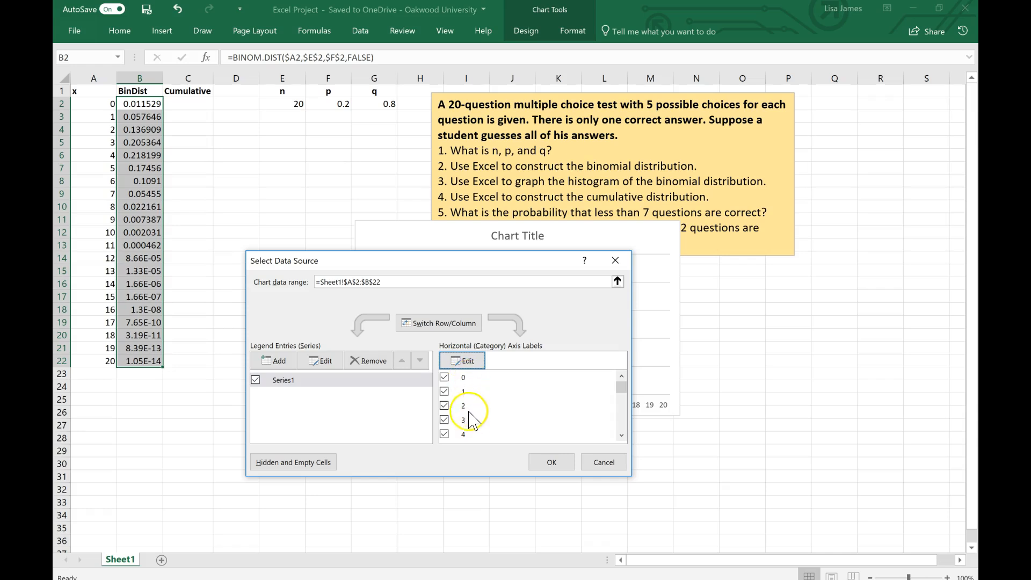
click(549, 466)
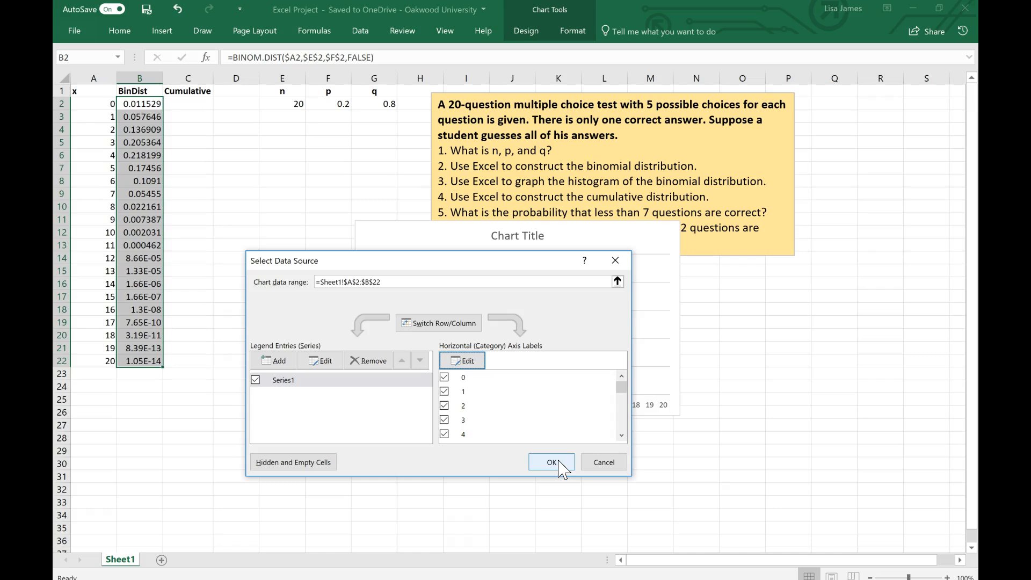
click(560, 466)
Step: Undo the change to the chart's horizontal axis labels
click(394, 412)
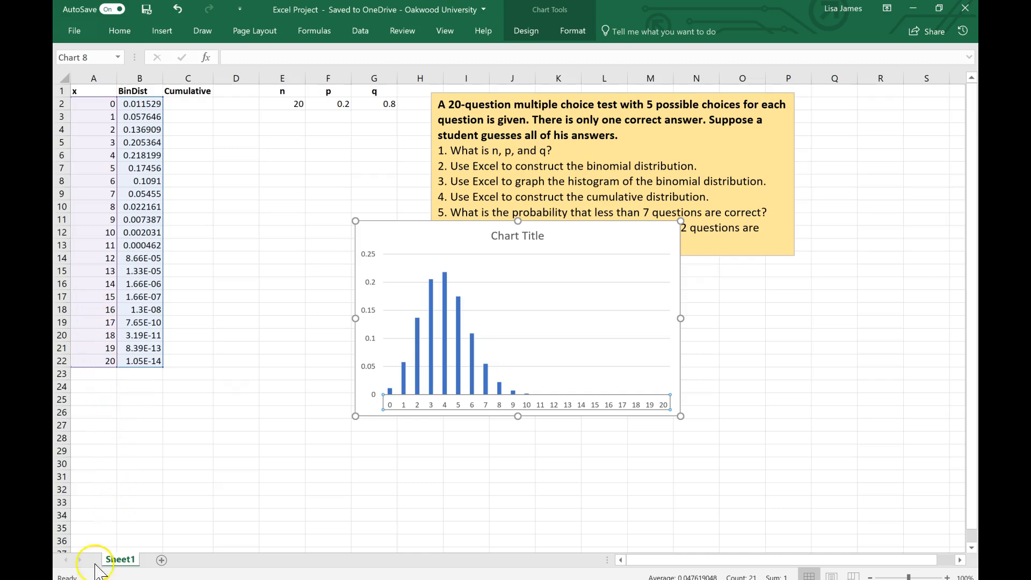
click(320, 513)
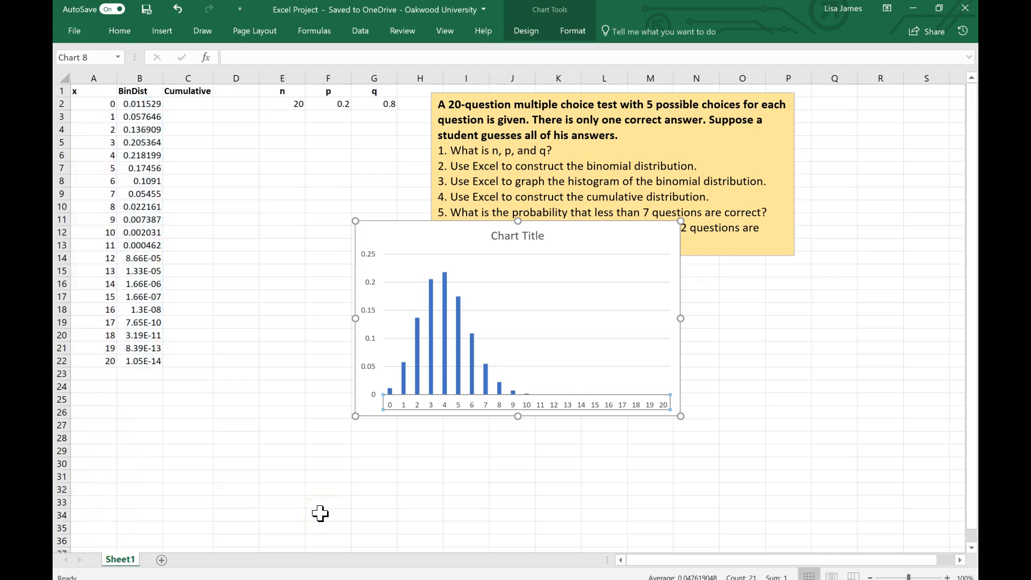
click(405, 481)
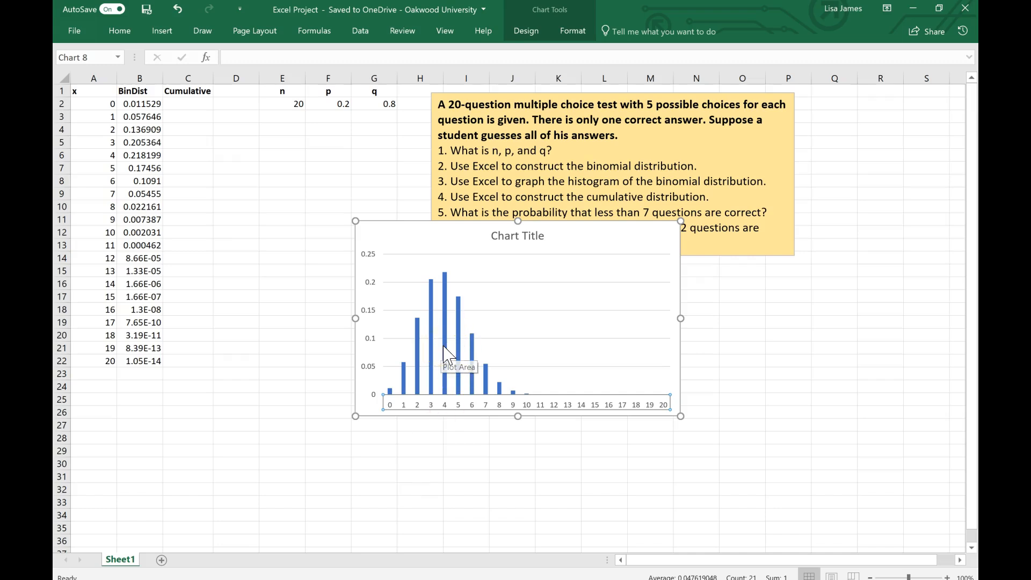
key(ctrl+z)
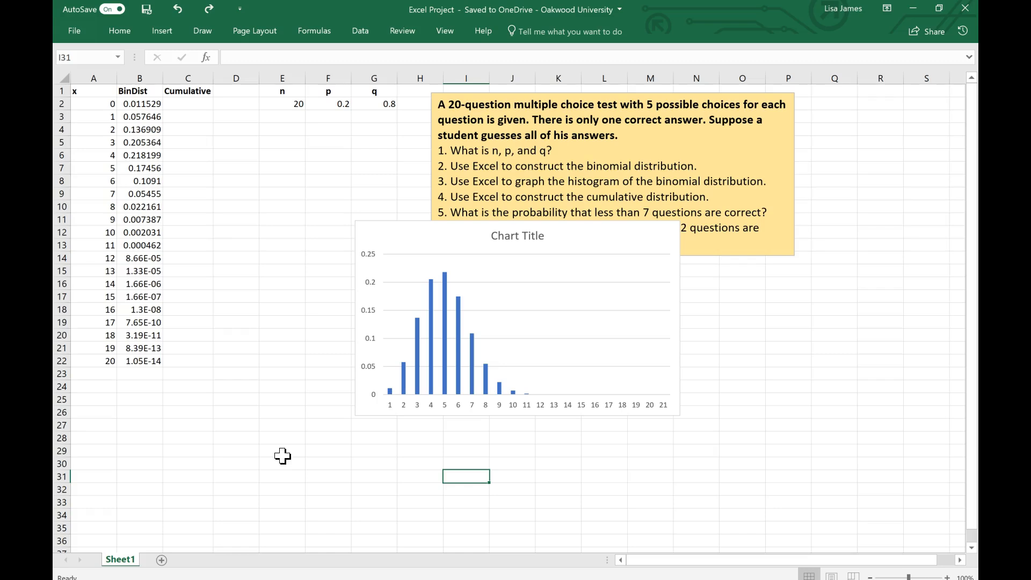
Step: Set the gap width of the chart's data series to 0% so the bars touch like a histogram
click(435, 335)
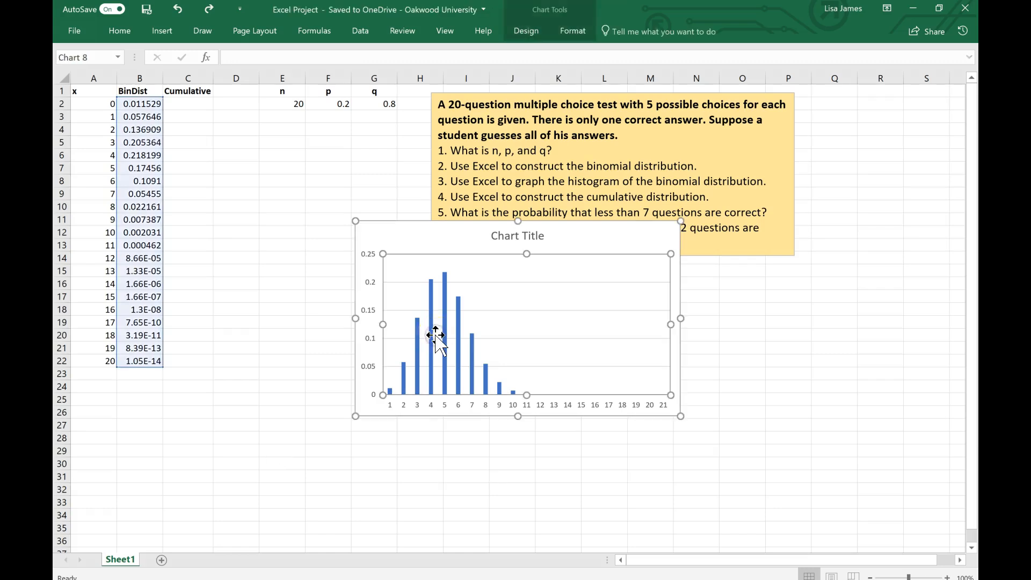
right_click(436, 335)
click(407, 356)
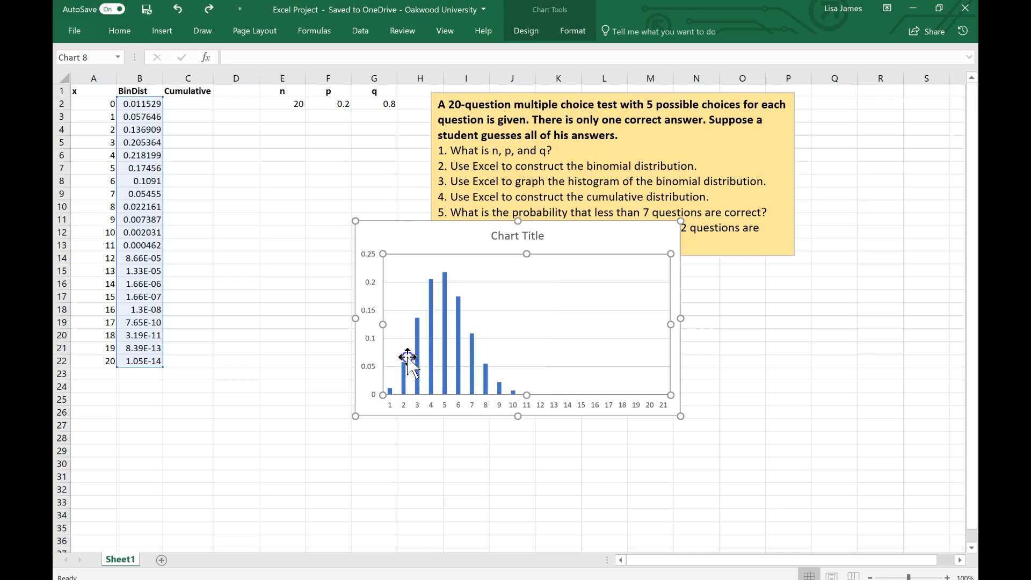
click(457, 348)
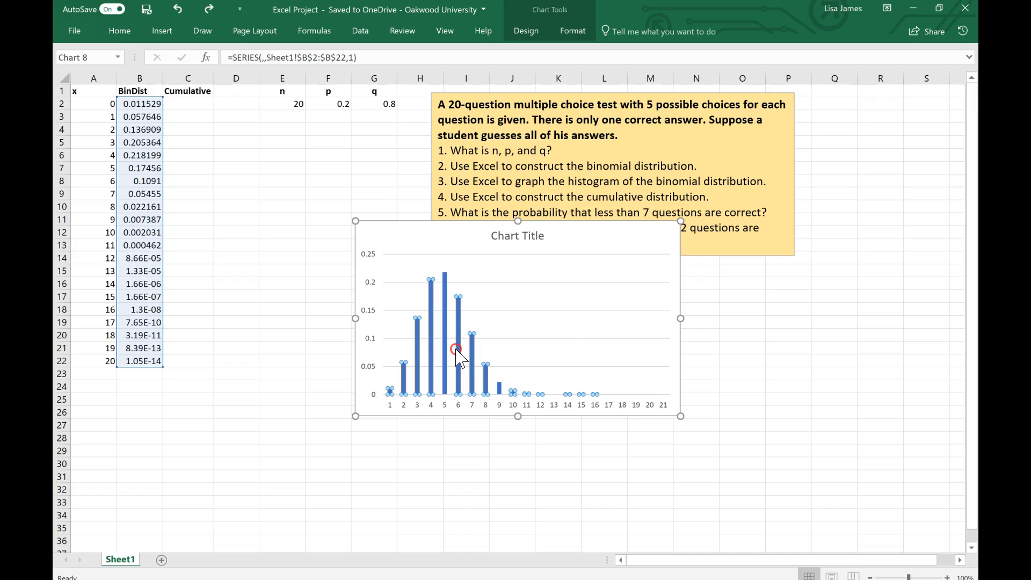
right_click(457, 349)
click(522, 473)
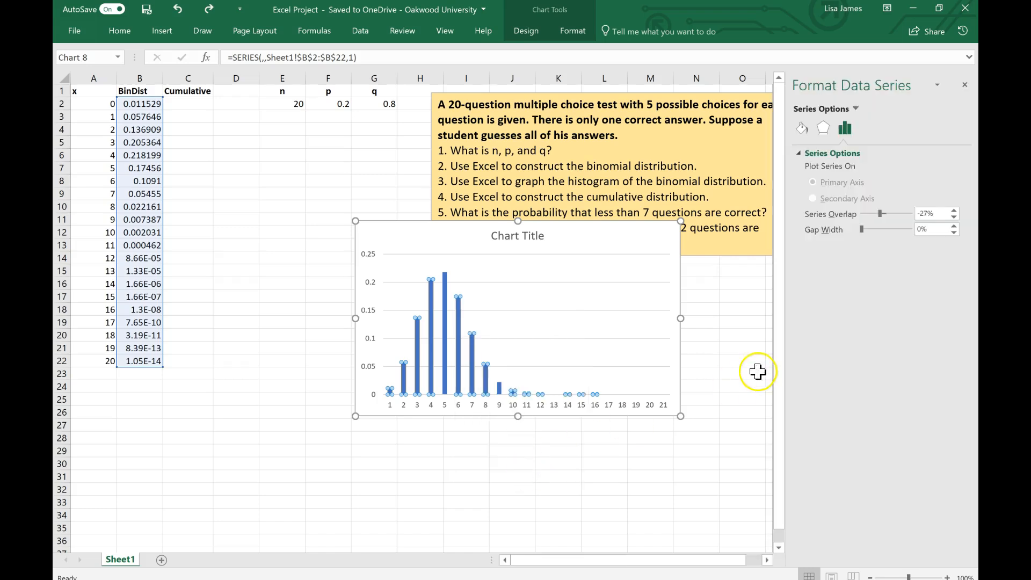
drag(861, 228, 835, 233)
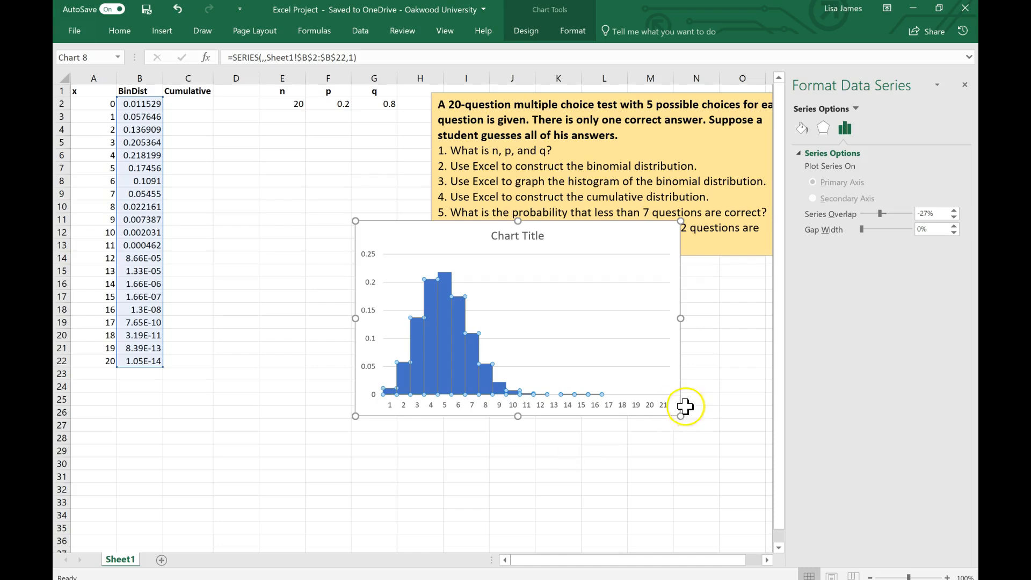
click(555, 462)
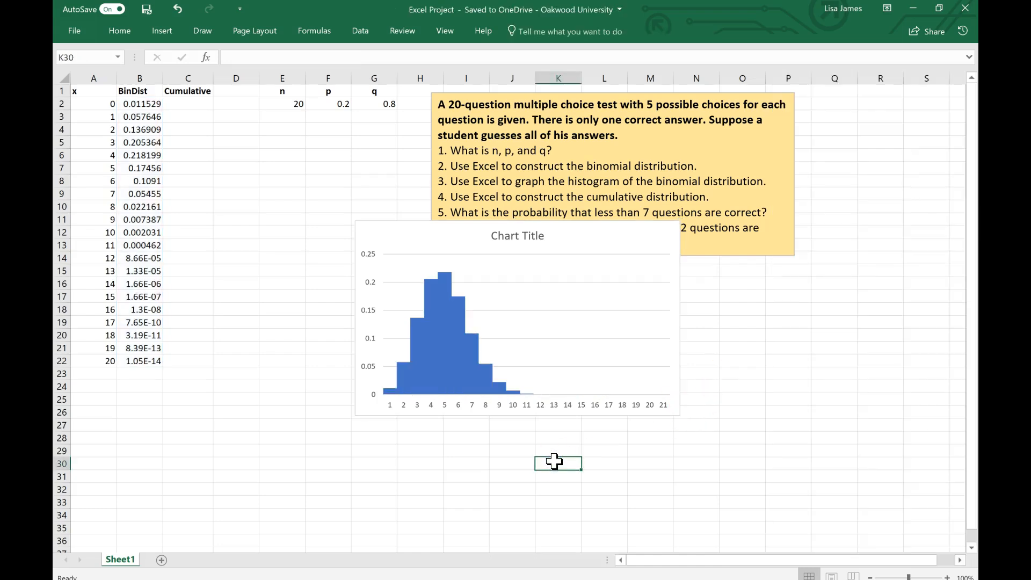
Step: Give the bars of the histogram's data series a black outline
mouse_move(454, 379)
right_click(443, 341)
click(406, 481)
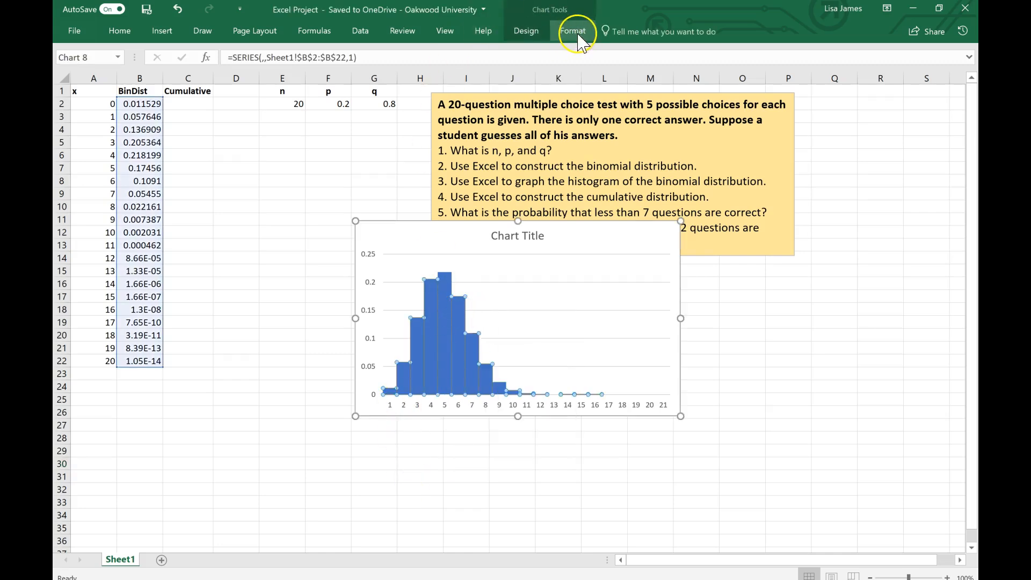
click(537, 37)
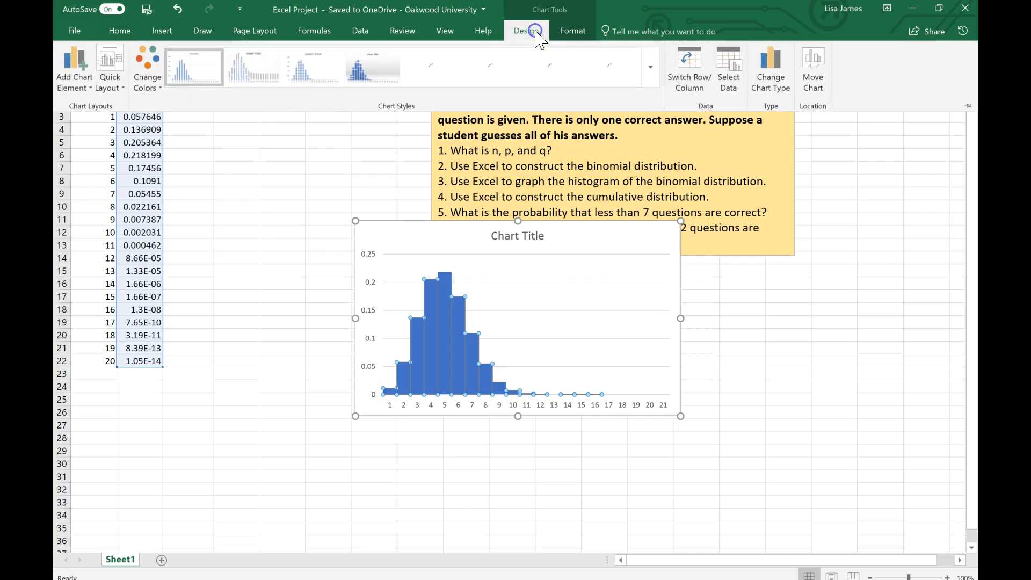
click(572, 34)
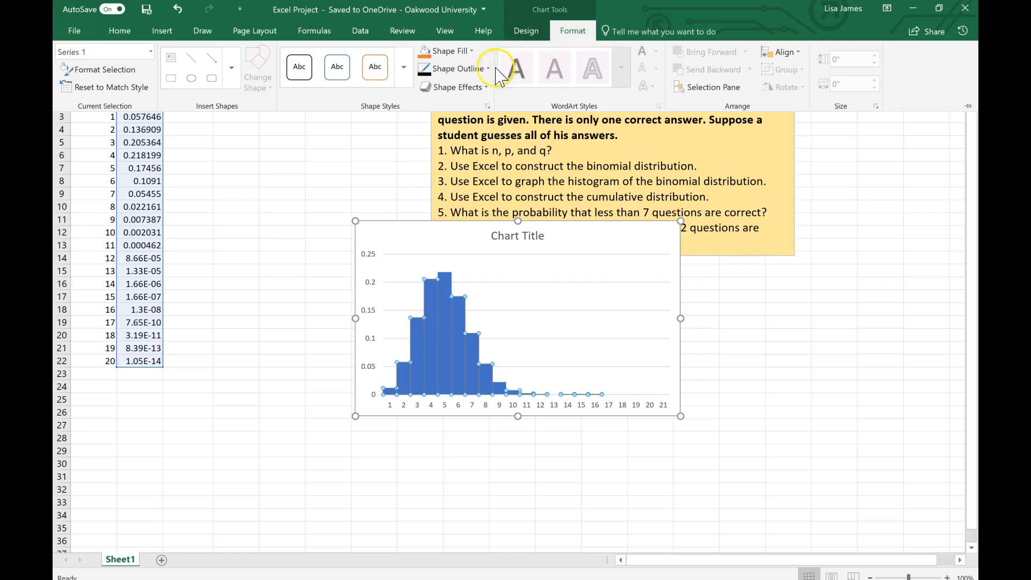
click(475, 89)
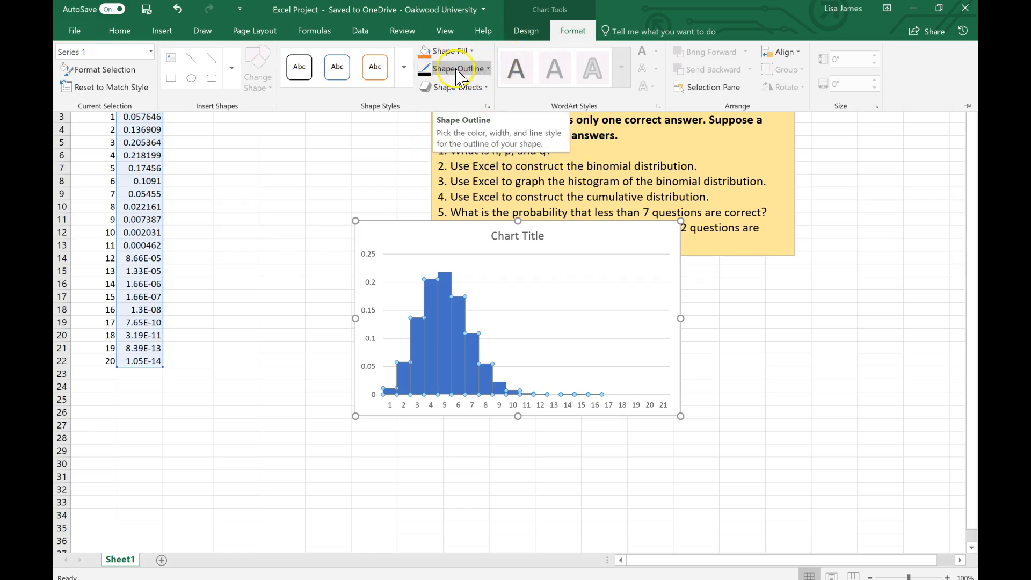
click(489, 69)
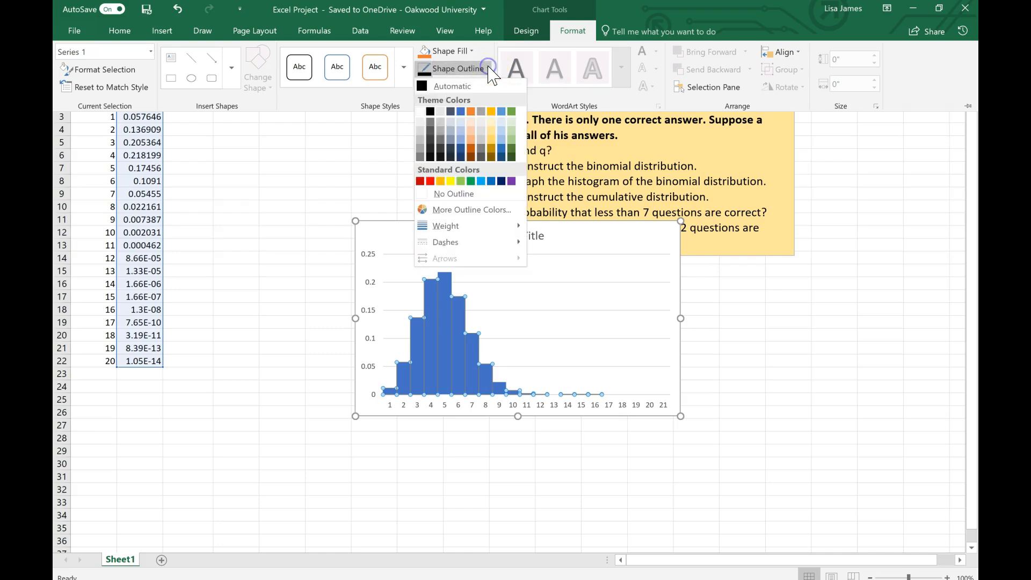
click(430, 111)
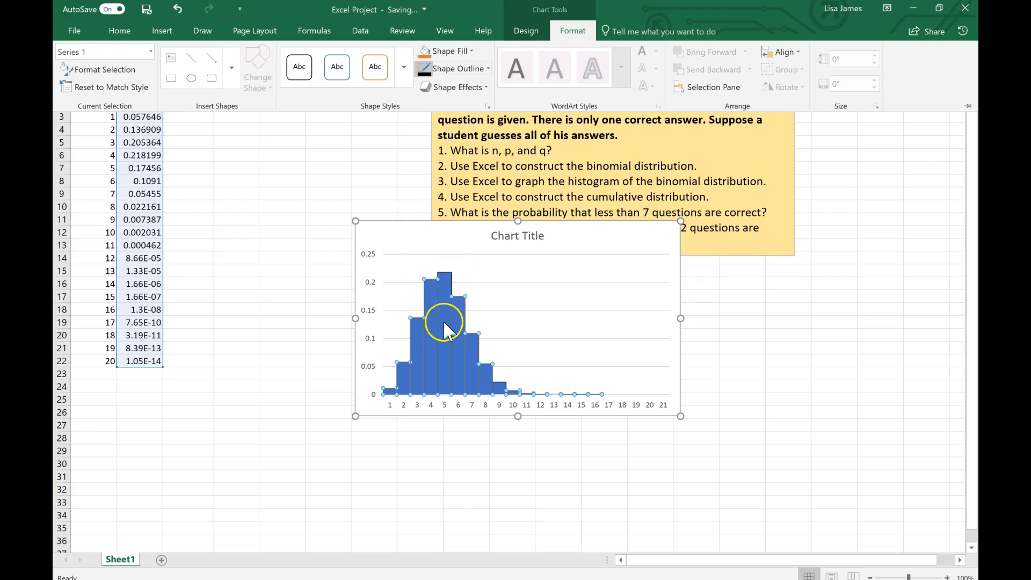
click(444, 446)
click(444, 446)
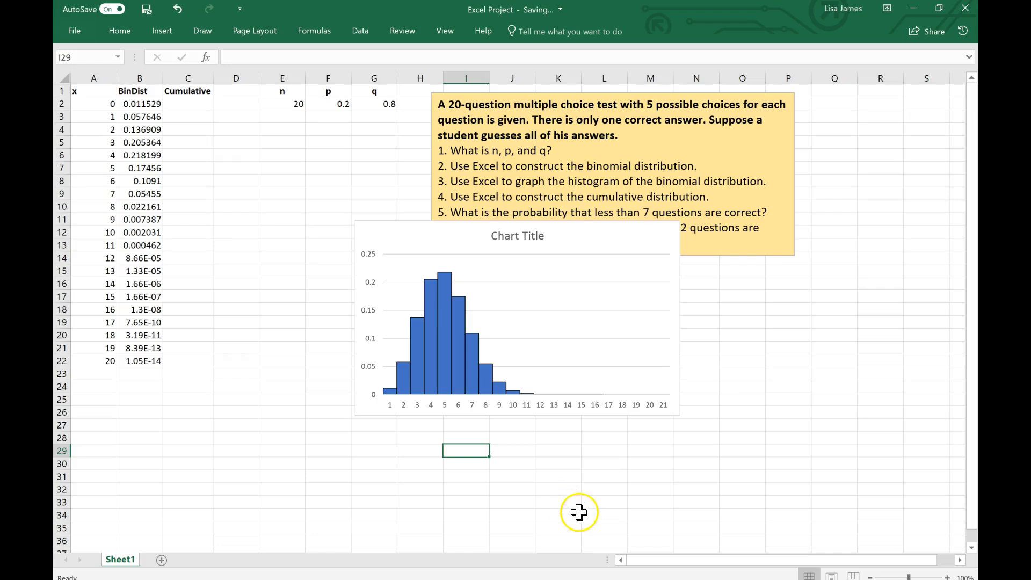
Step: Move the histogram clear of the yellow question box, beside the data columns, and change its title to "b(20, 02)"
drag(405, 224, 233, 286)
click(356, 298)
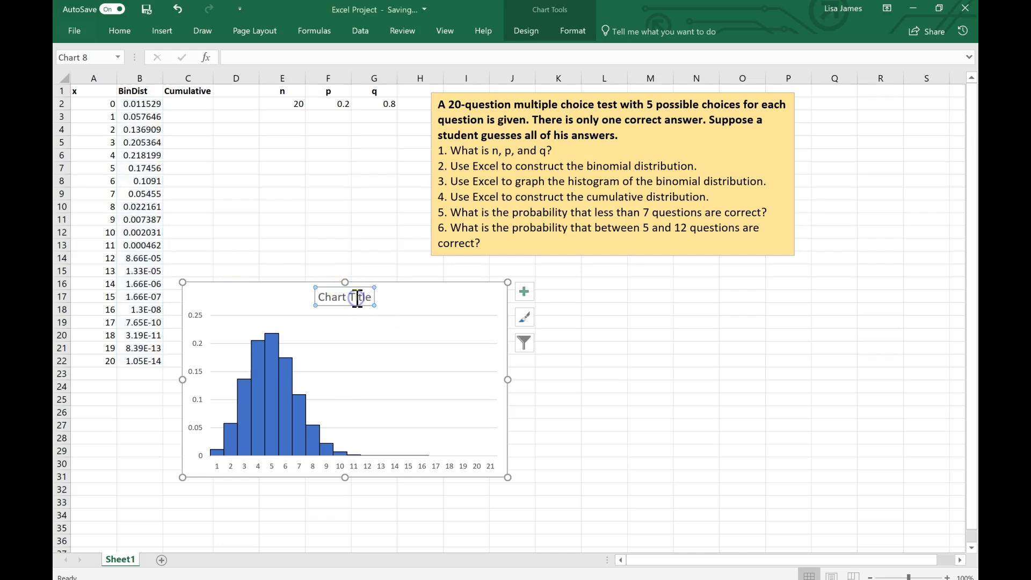
click(371, 298)
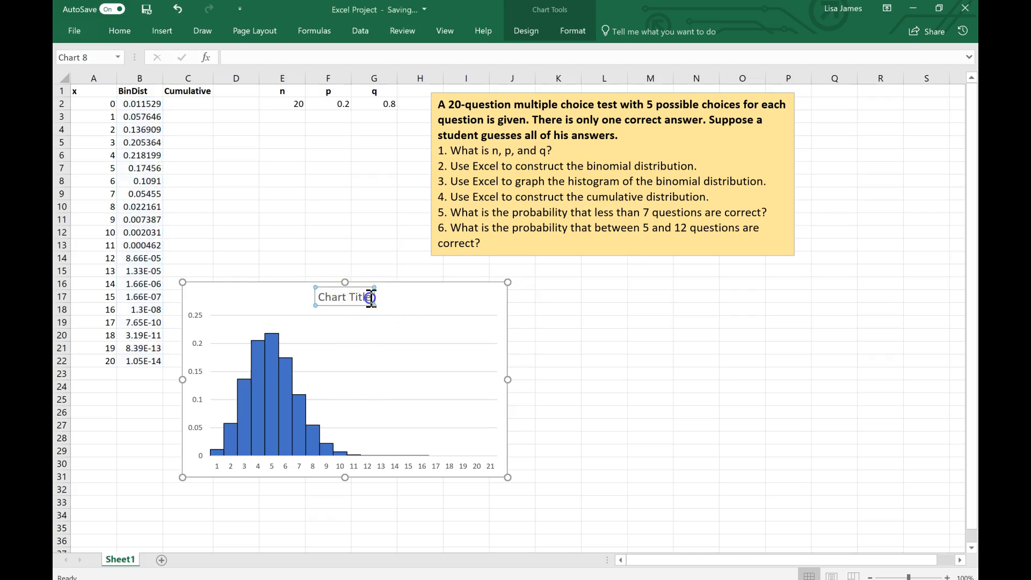
drag(370, 297, 331, 303)
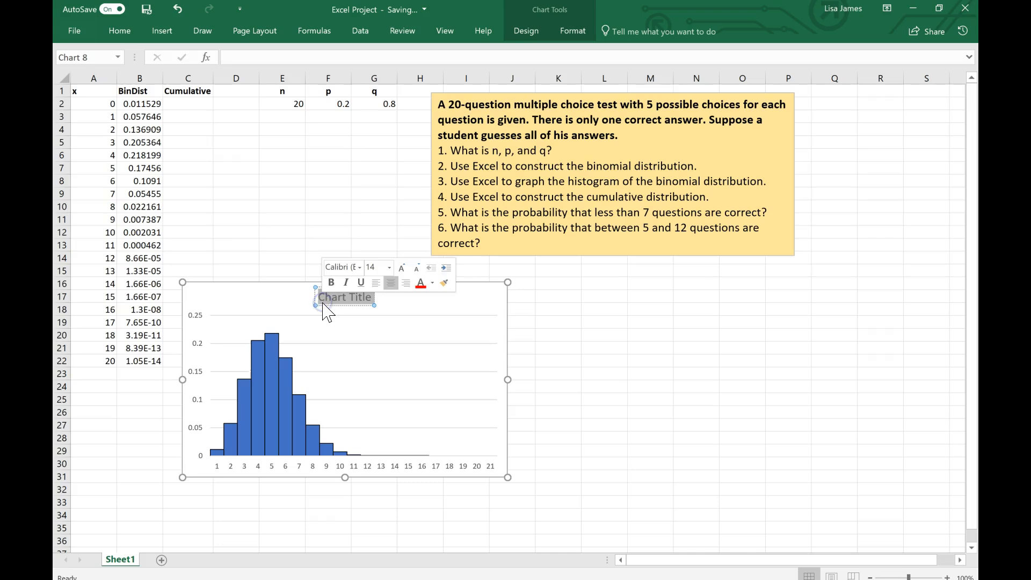
text(b)
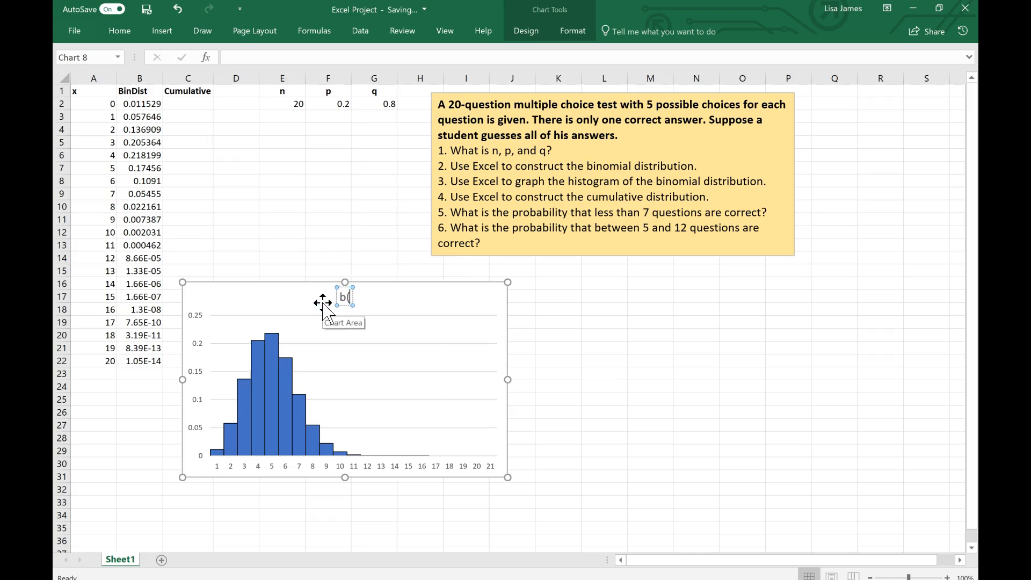
text((20, 02))
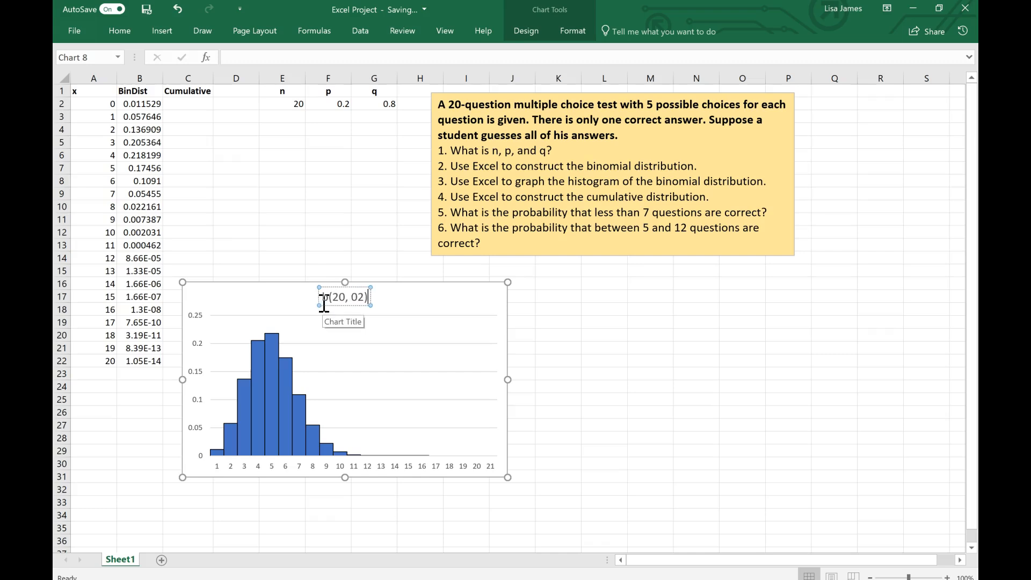
click(612, 411)
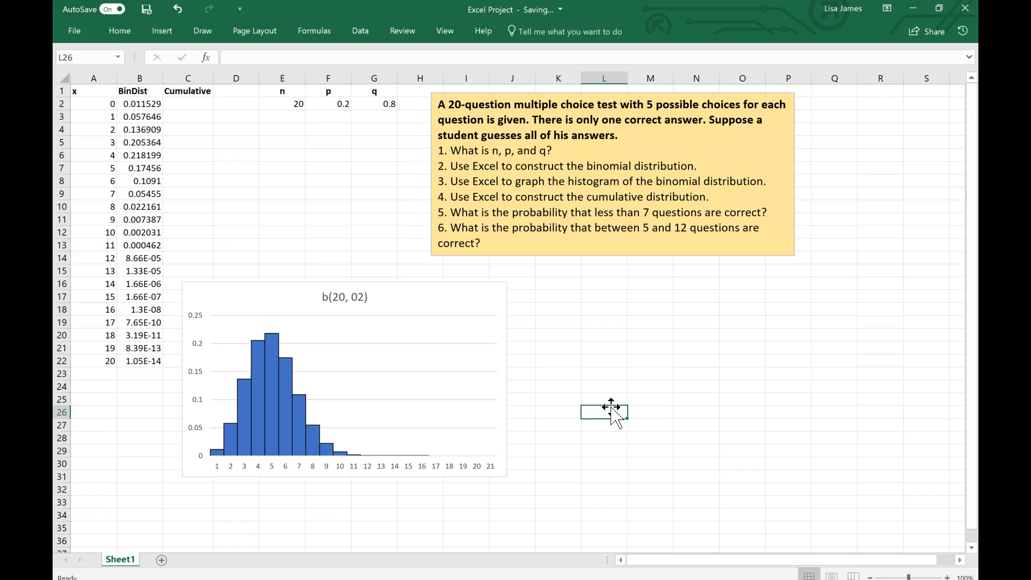